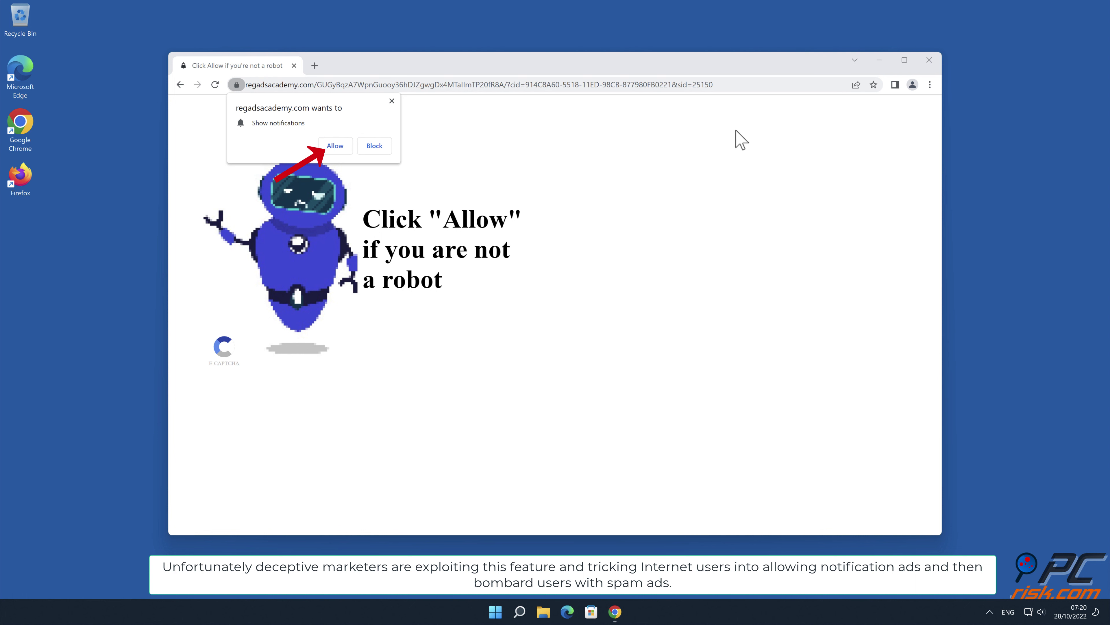
Allow regadsacademy.com to show notifications and close the browser window.
left_click(347, 151)
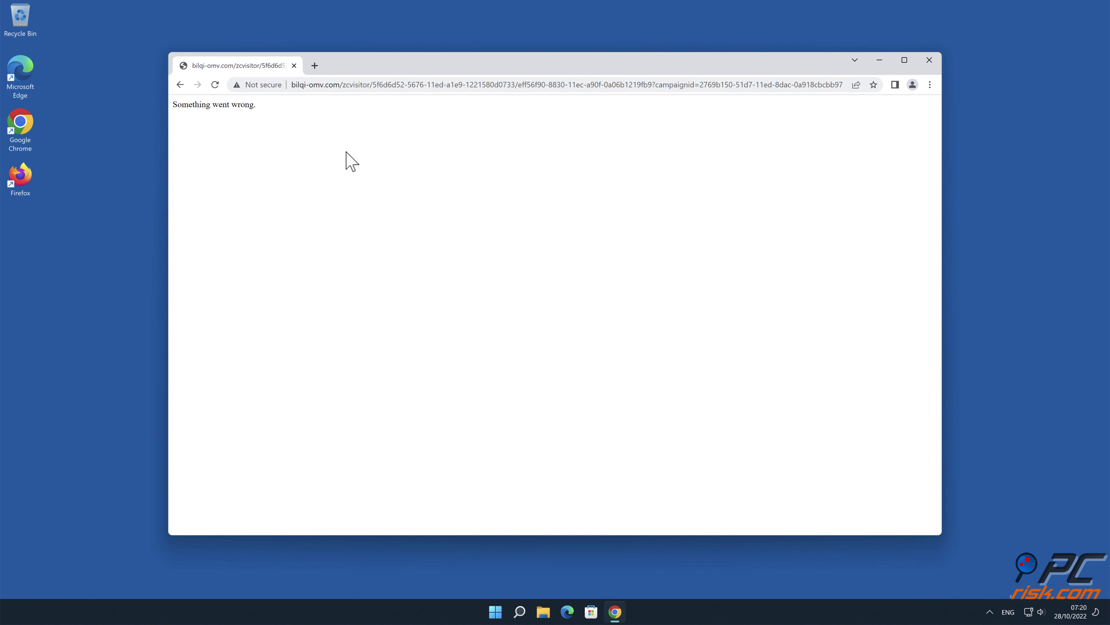
left_click(930, 60)
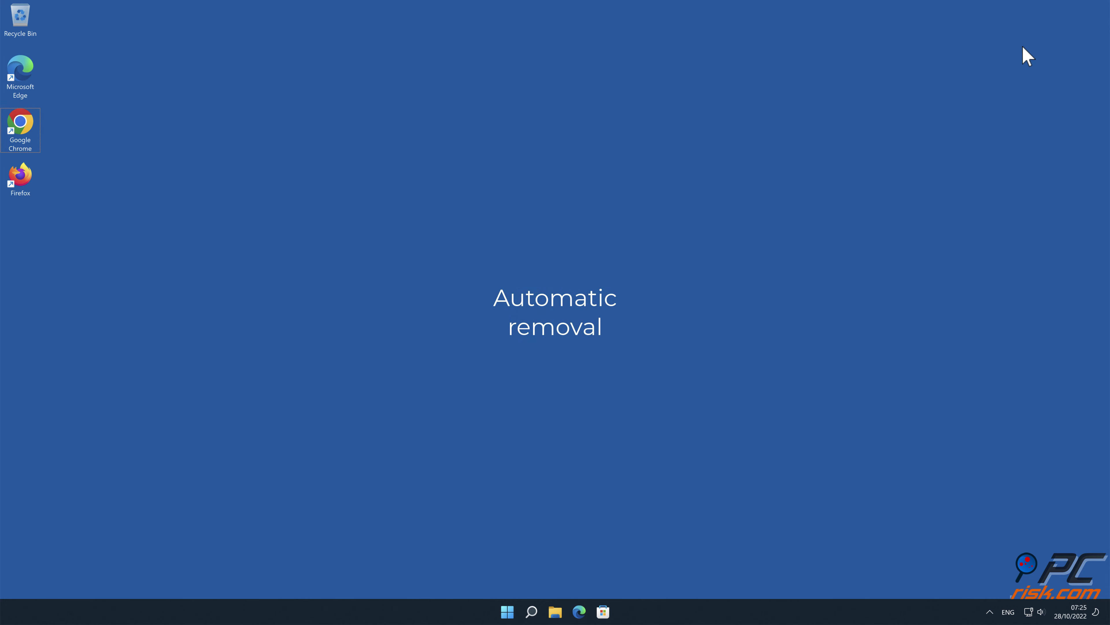
double_click(27, 136)
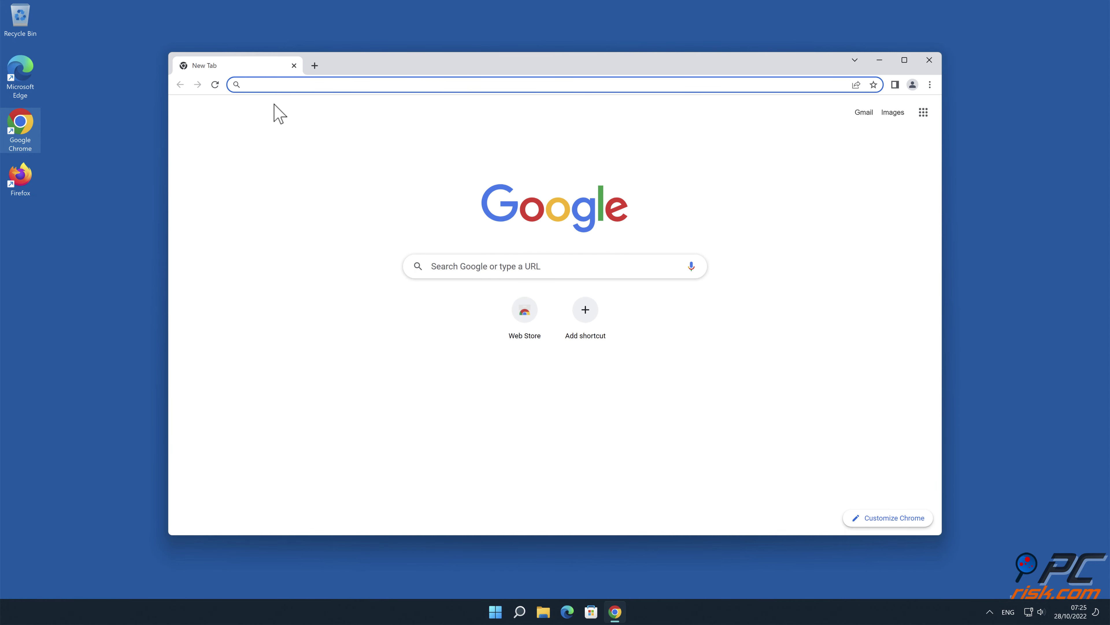
type("www.co")
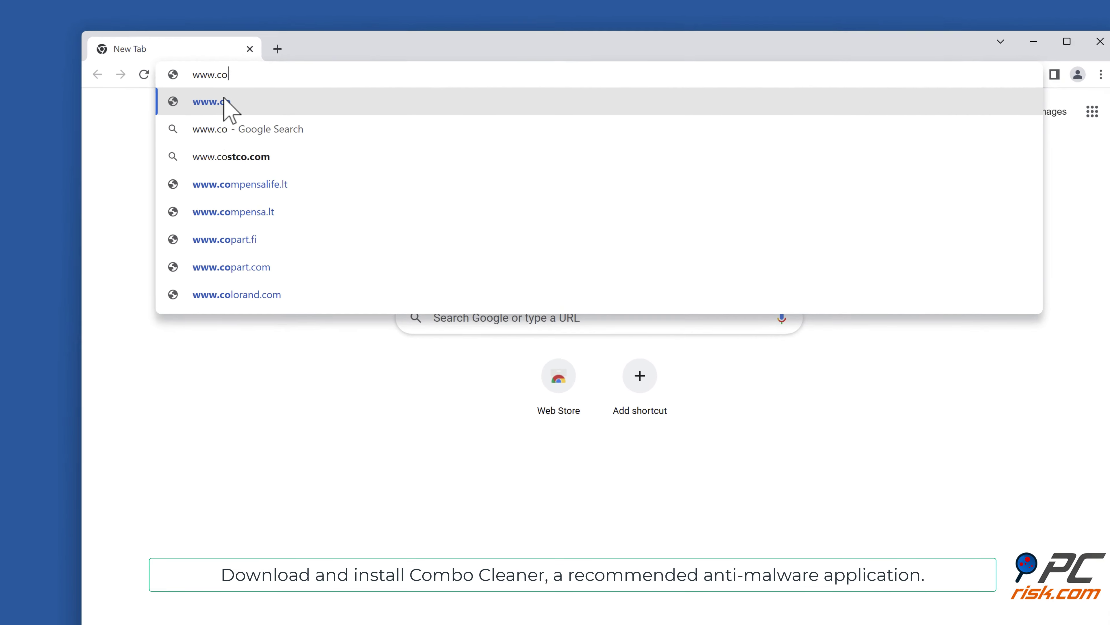
type("mbocleaner")
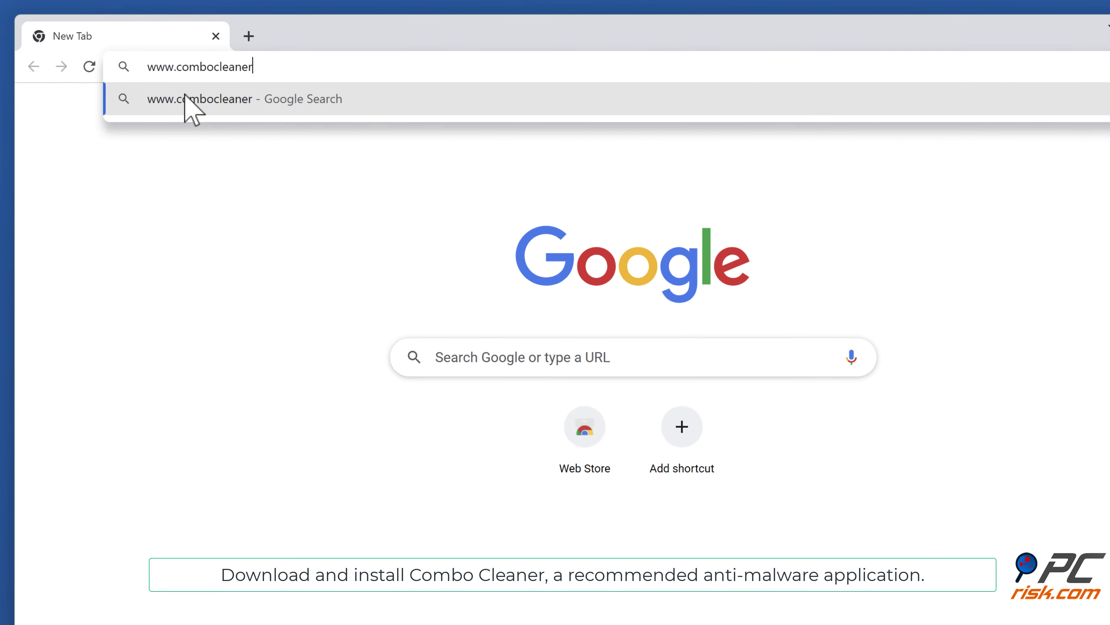
type(".com")
key("Return")
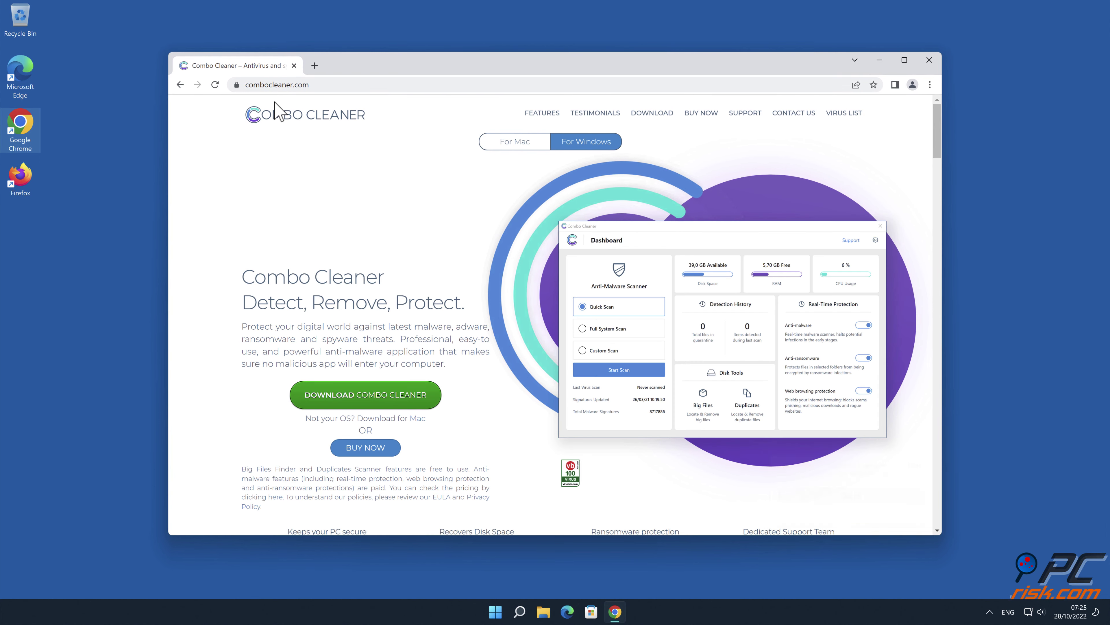
left_click(424, 403)
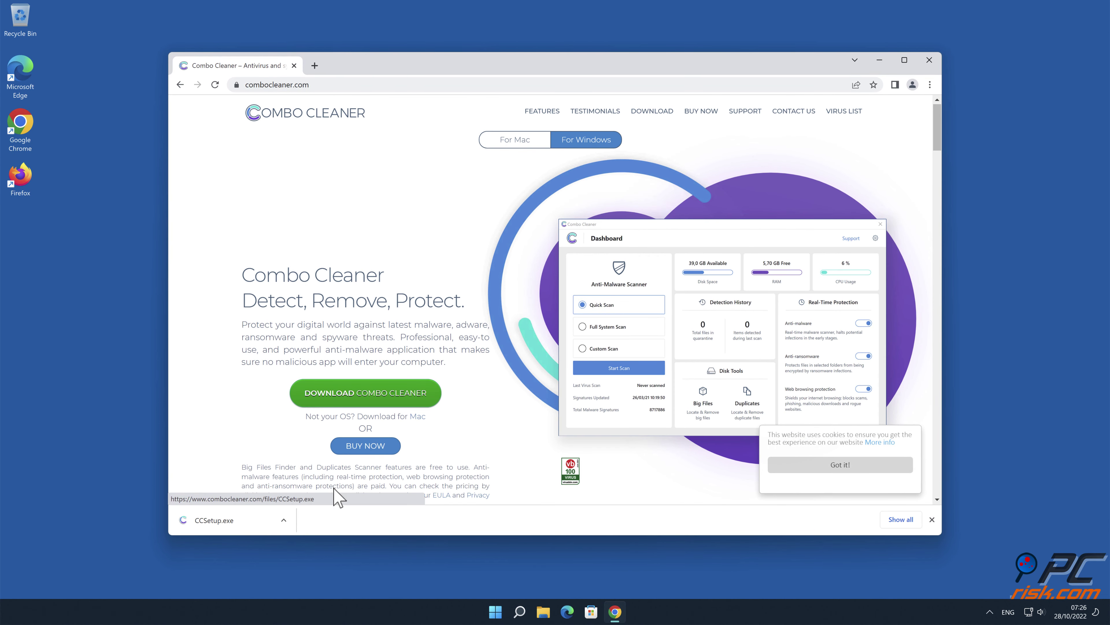
Install Combo Cleaner from CCSetup.exe with the default options and launch its initial computer scan, dismissing the spam notification and closing Chrome.
left_click(256, 522)
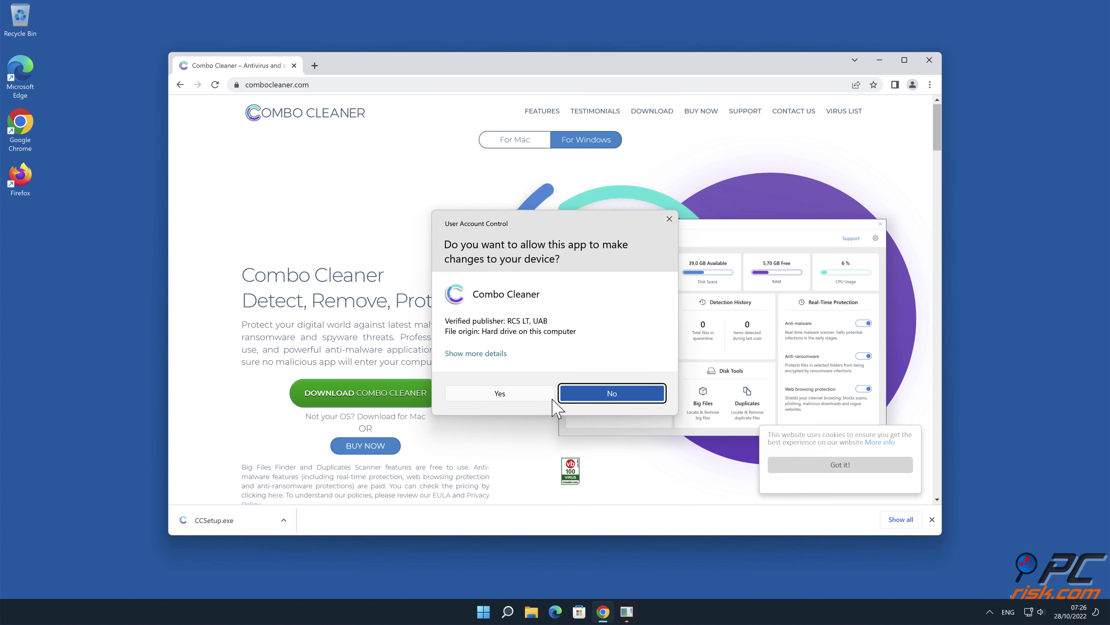
left_click(513, 395)
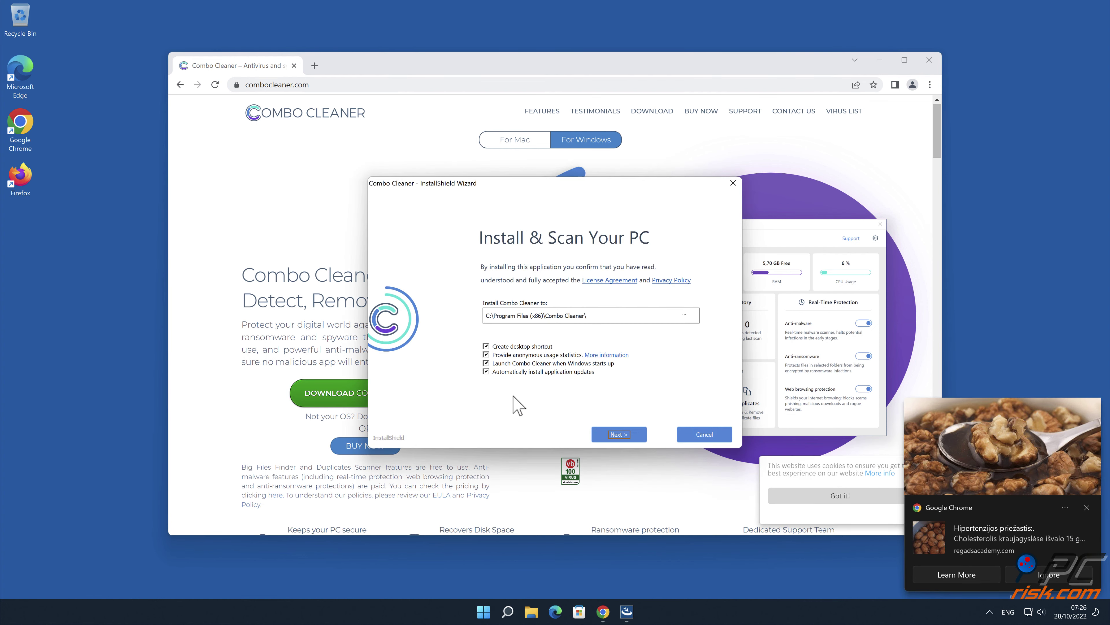
left_click(623, 435)
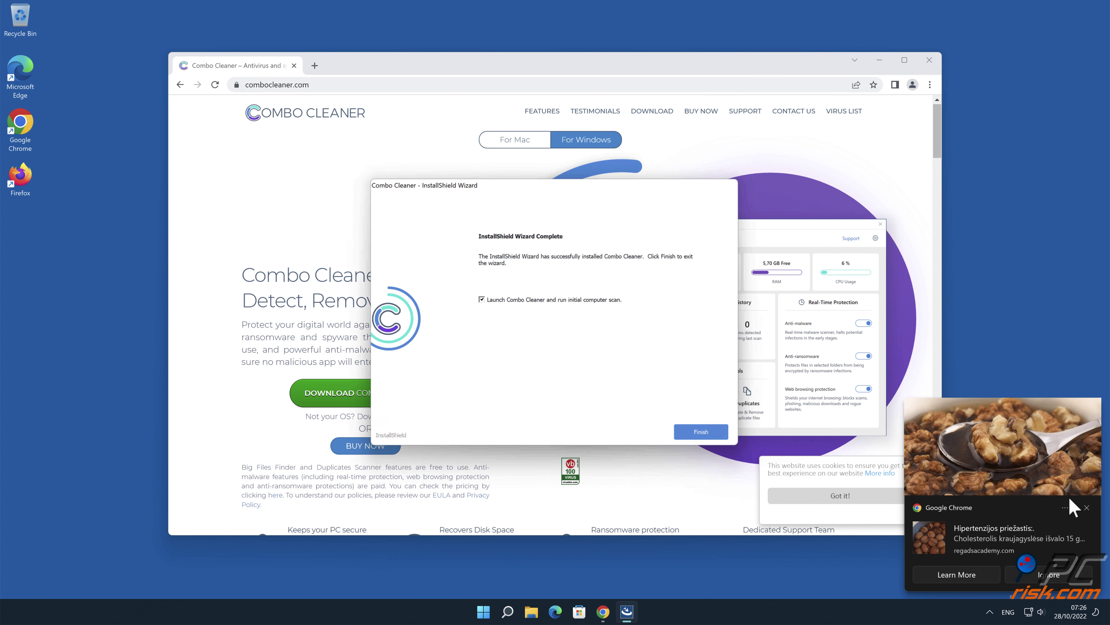
left_click(1087, 507)
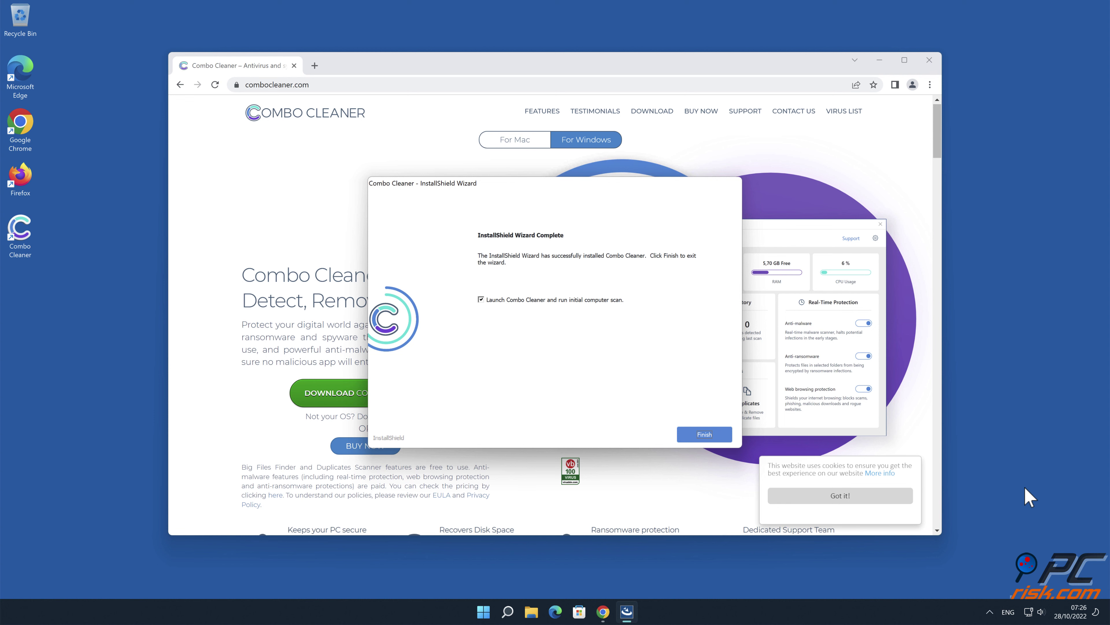
left_click(708, 435)
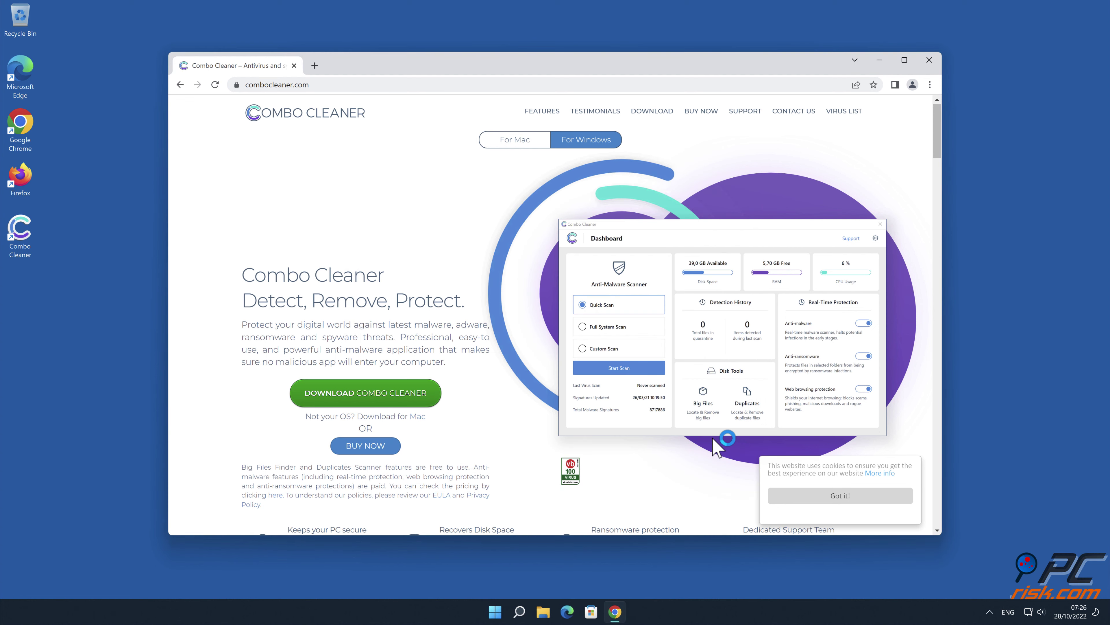
left_click(929, 60)
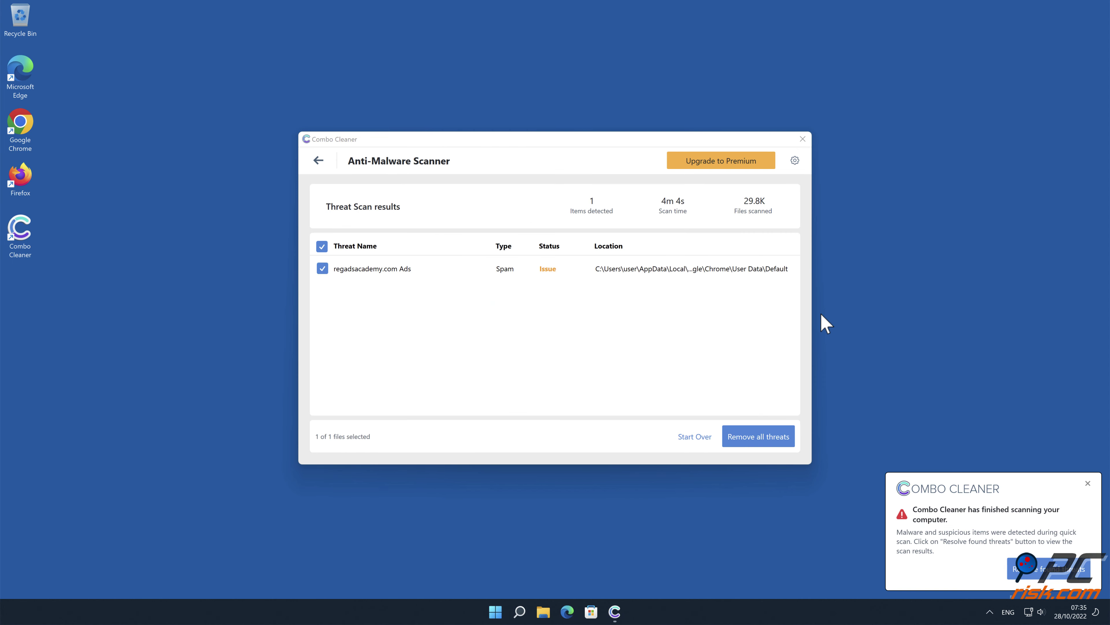
Start removing all detected threats and activate the Combo Cleaner licence with an activation key.
left_click(789, 435)
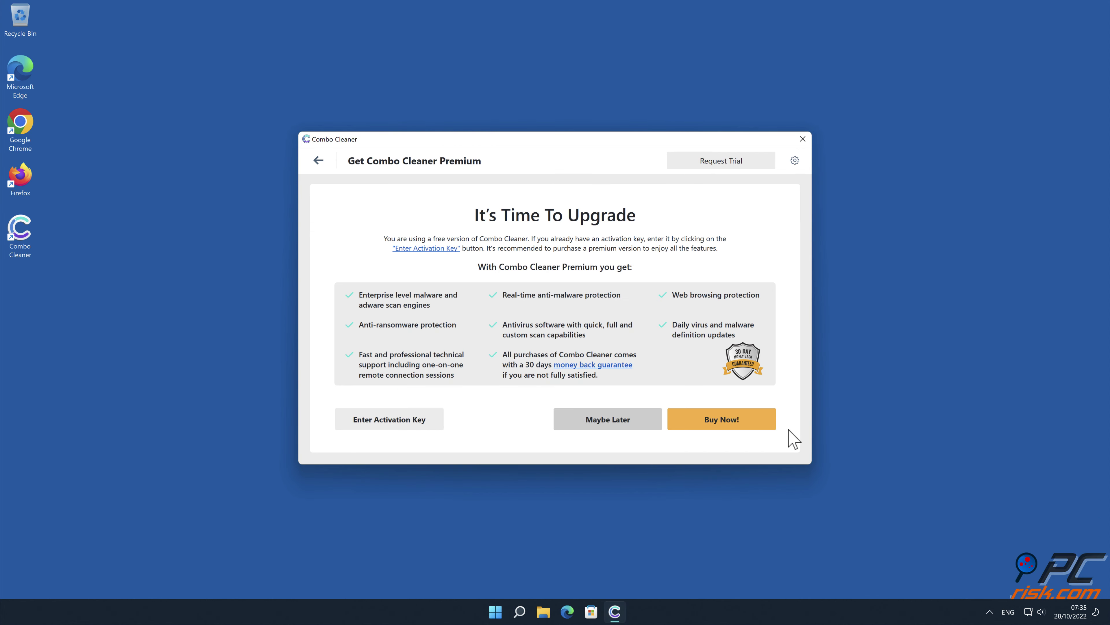
left_click(417, 425)
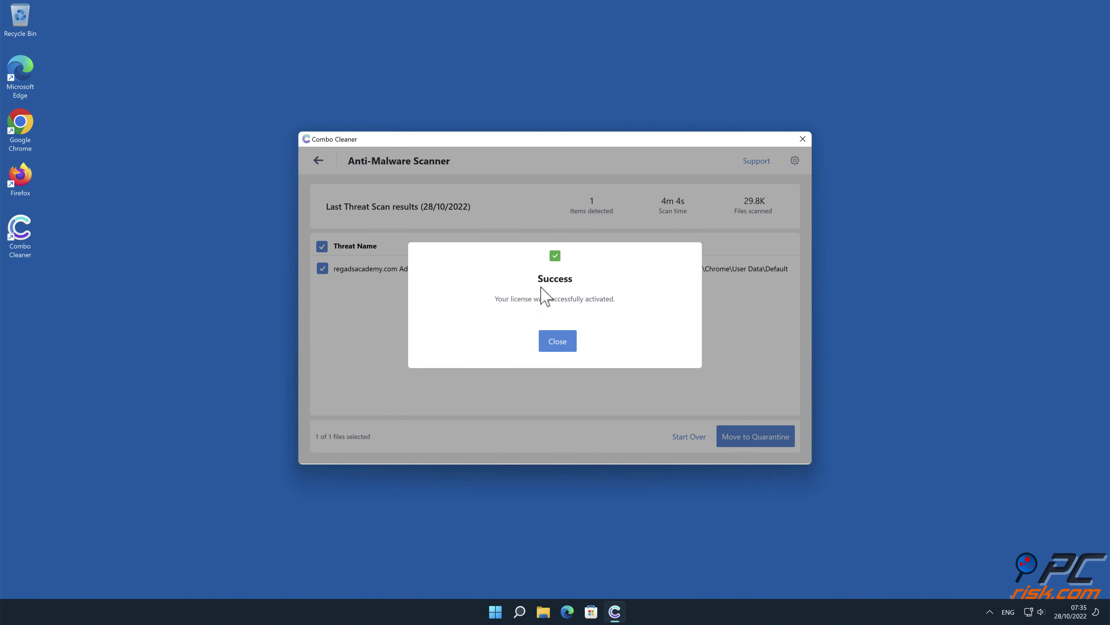
left_click(569, 353)
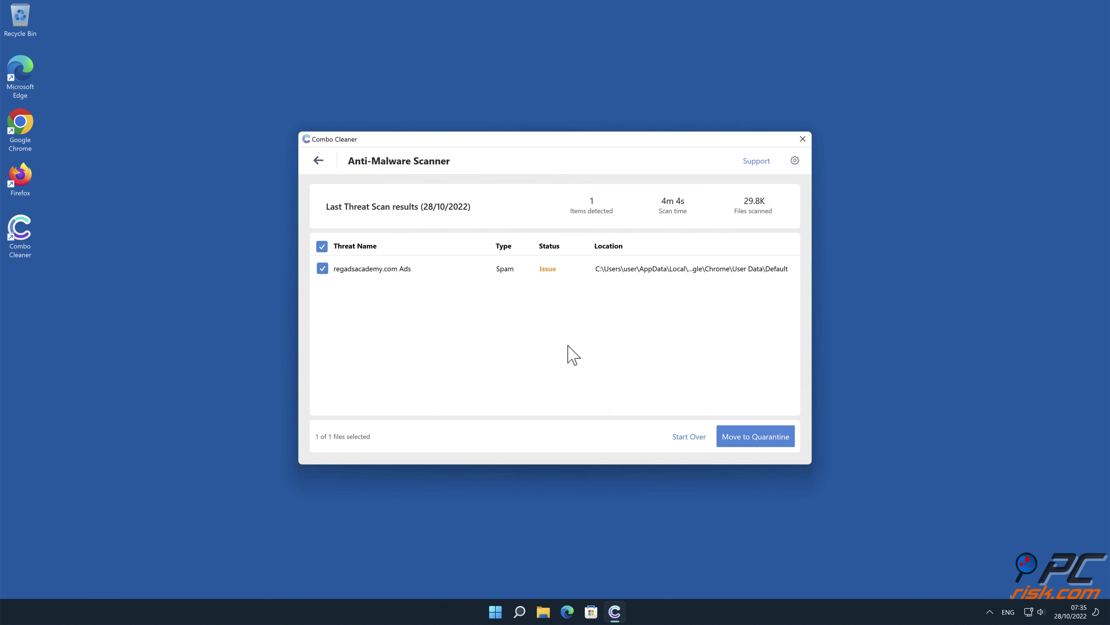
Move the regadsacademy.com Ads threat to quarantine and close the malware scan summary.
left_click(785, 443)
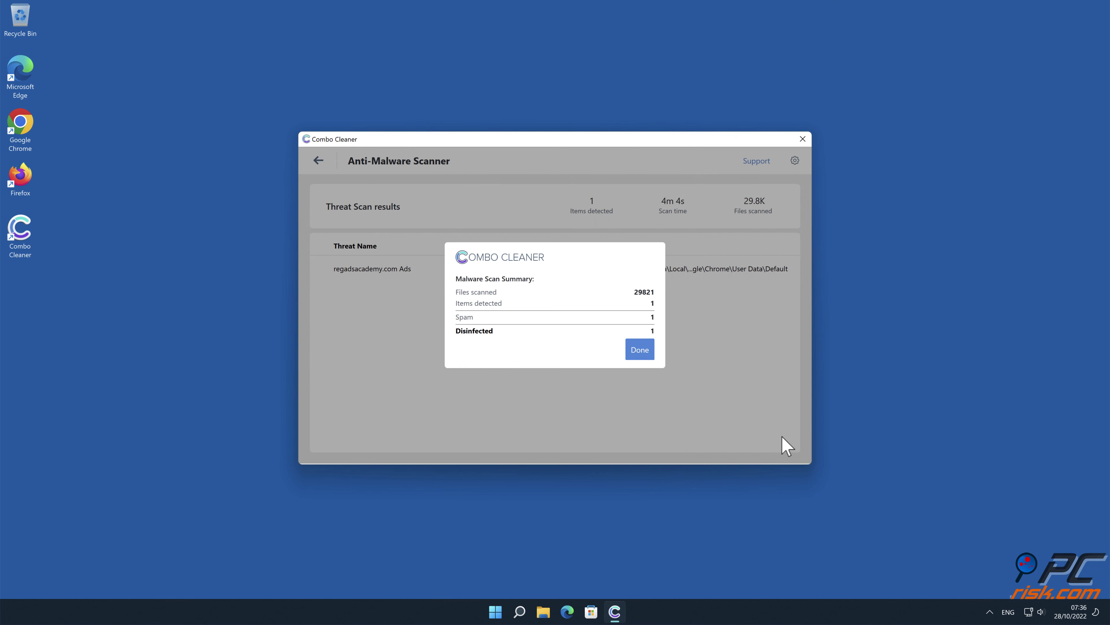
left_click(650, 355)
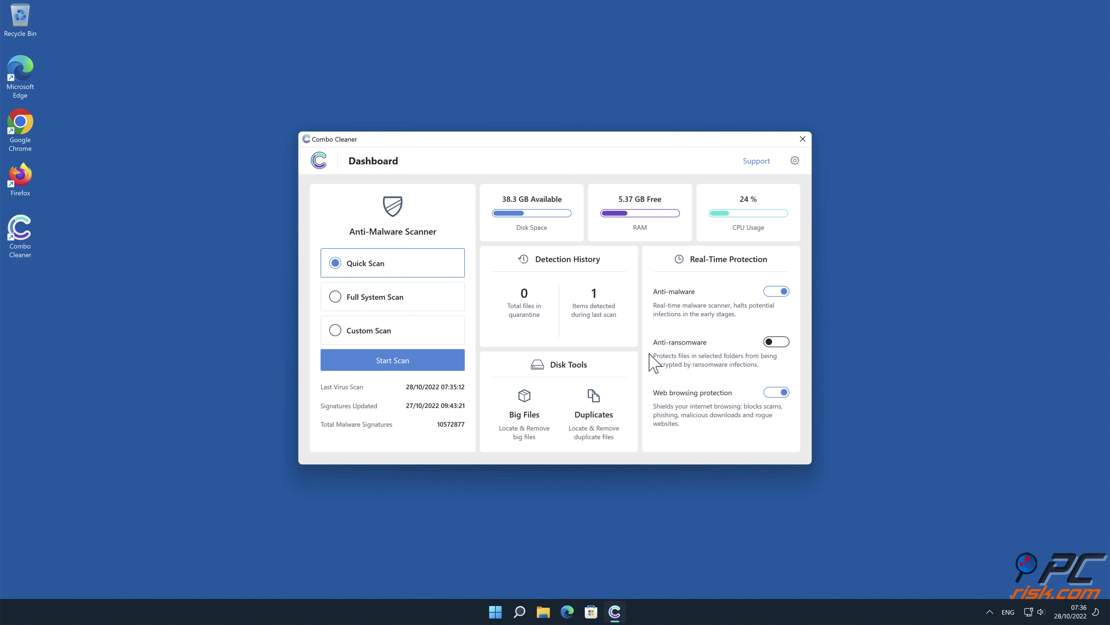
left_click(927, 65)
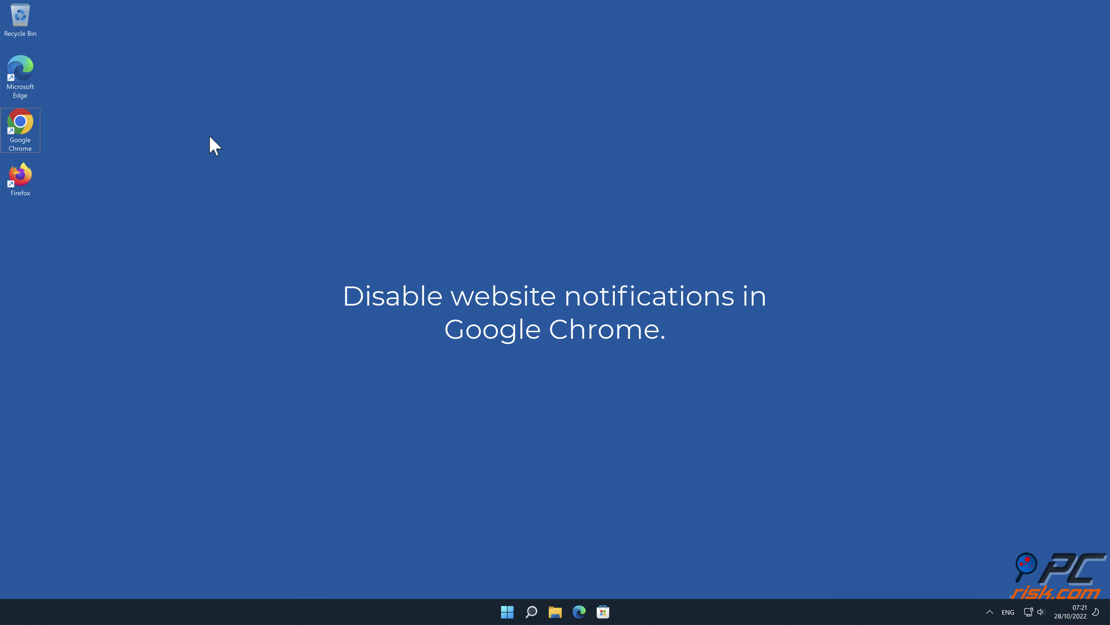
Open Google Chrome and go to the Notifications permissions within the Privacy and security site settings.
double_click(27, 135)
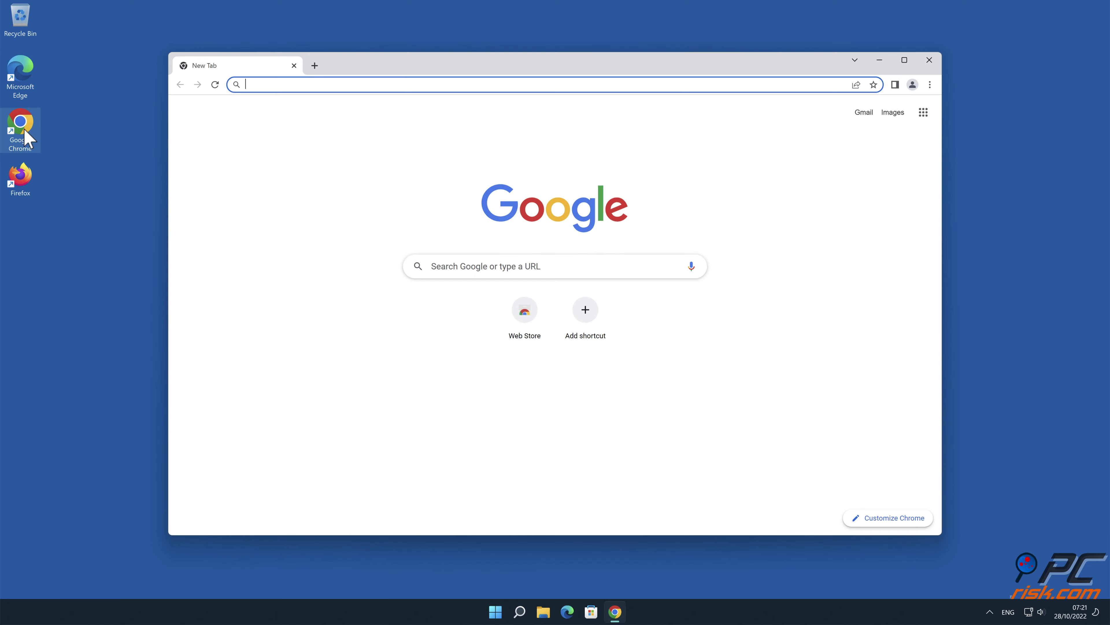
left_click(1015, 185)
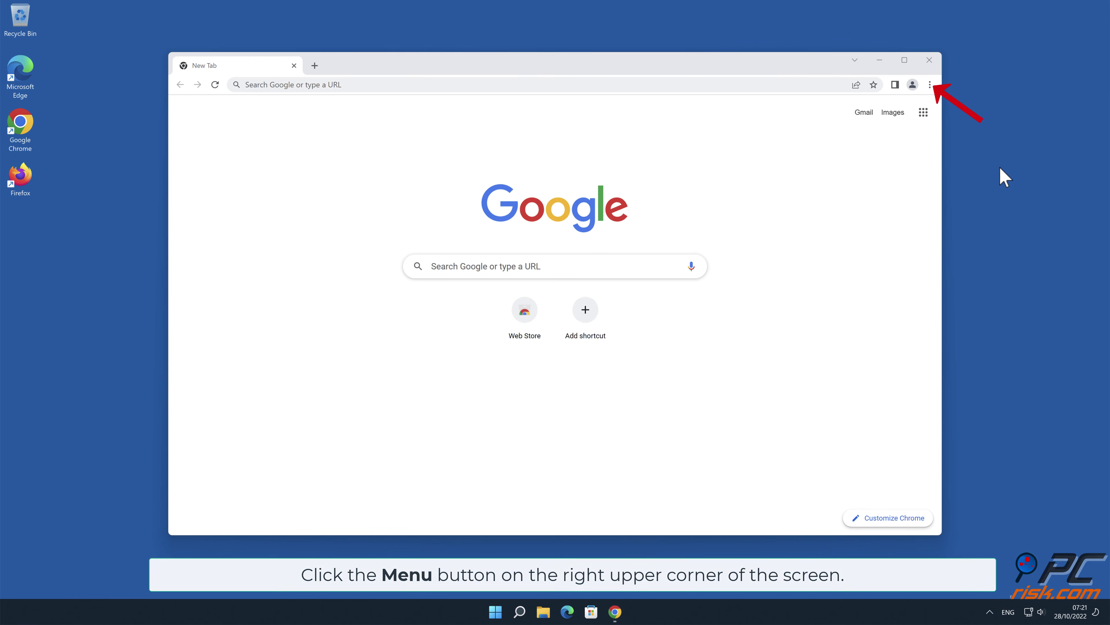
left_click(930, 84)
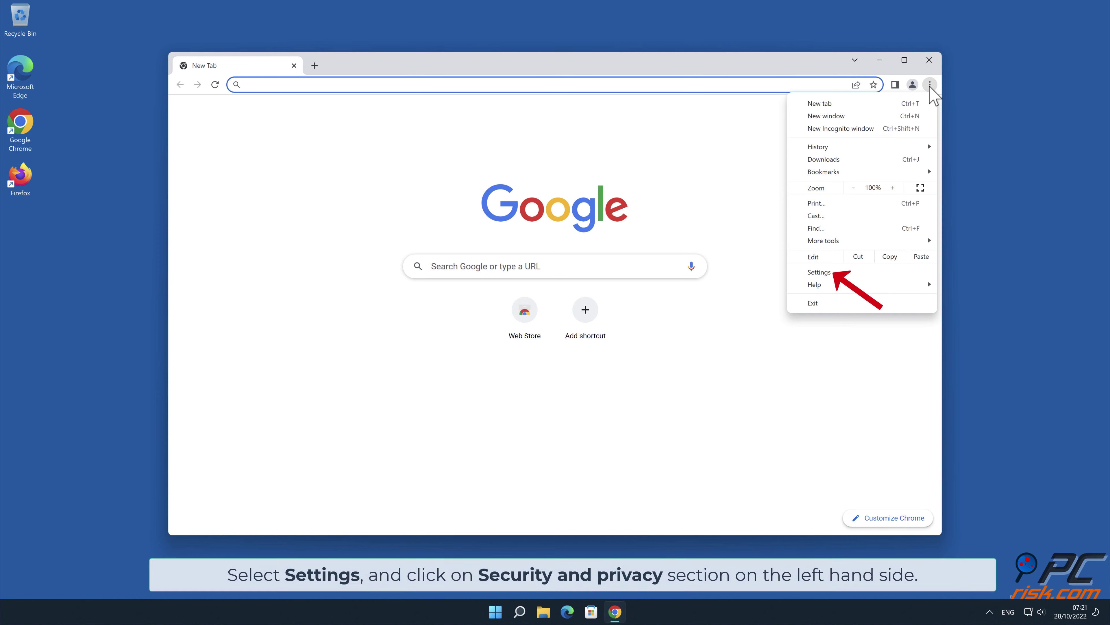
left_click(852, 272)
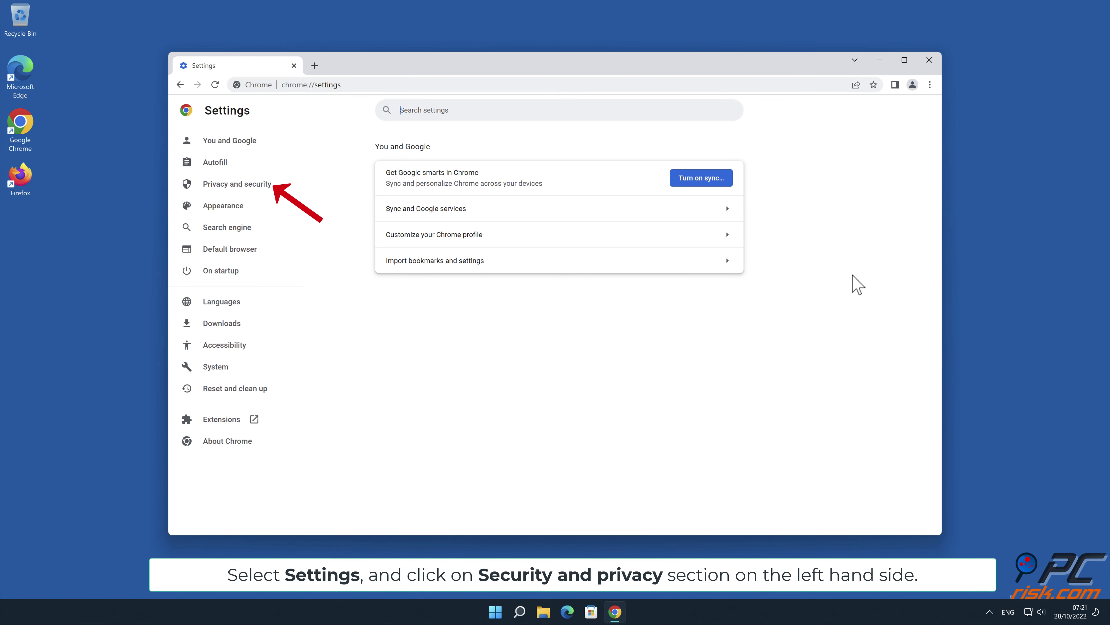
left_click(271, 187)
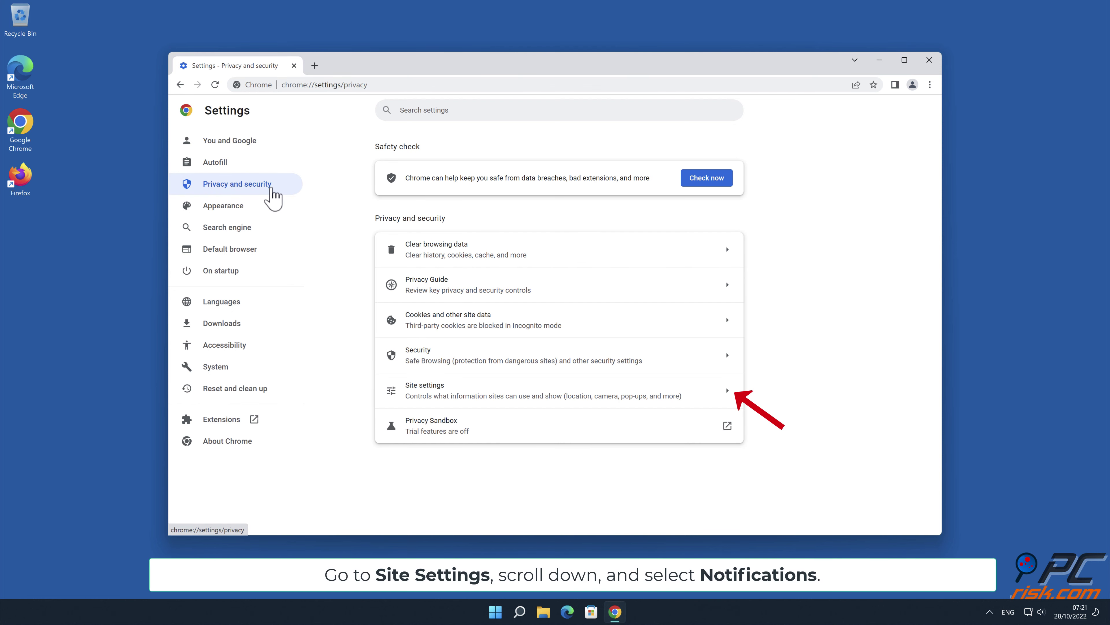
left_click(733, 394)
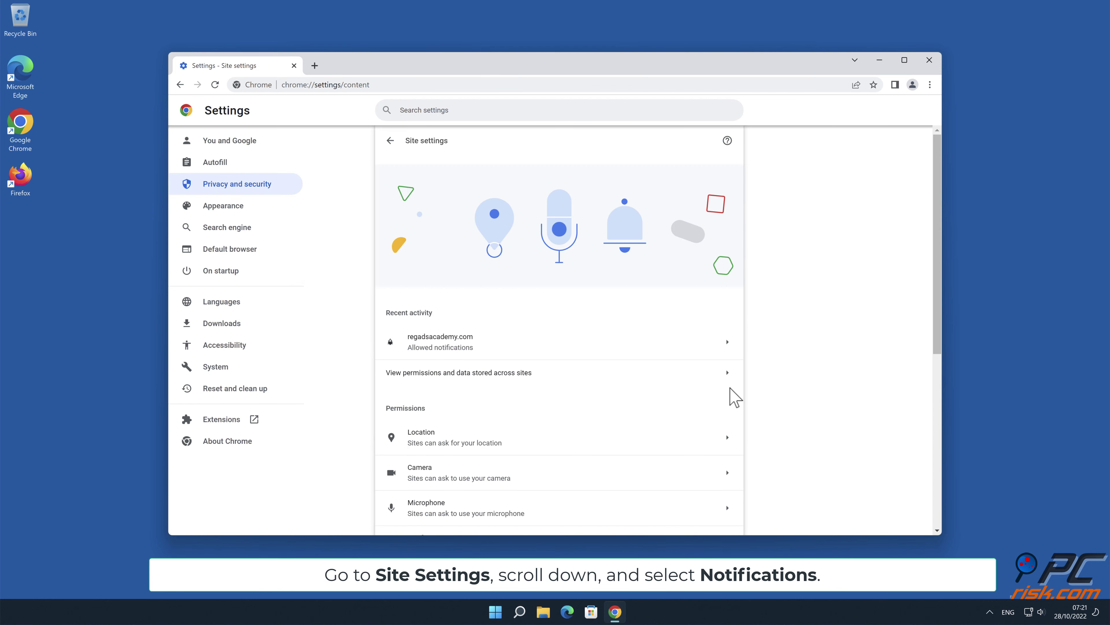
left_click_drag(937, 198, 939, 323)
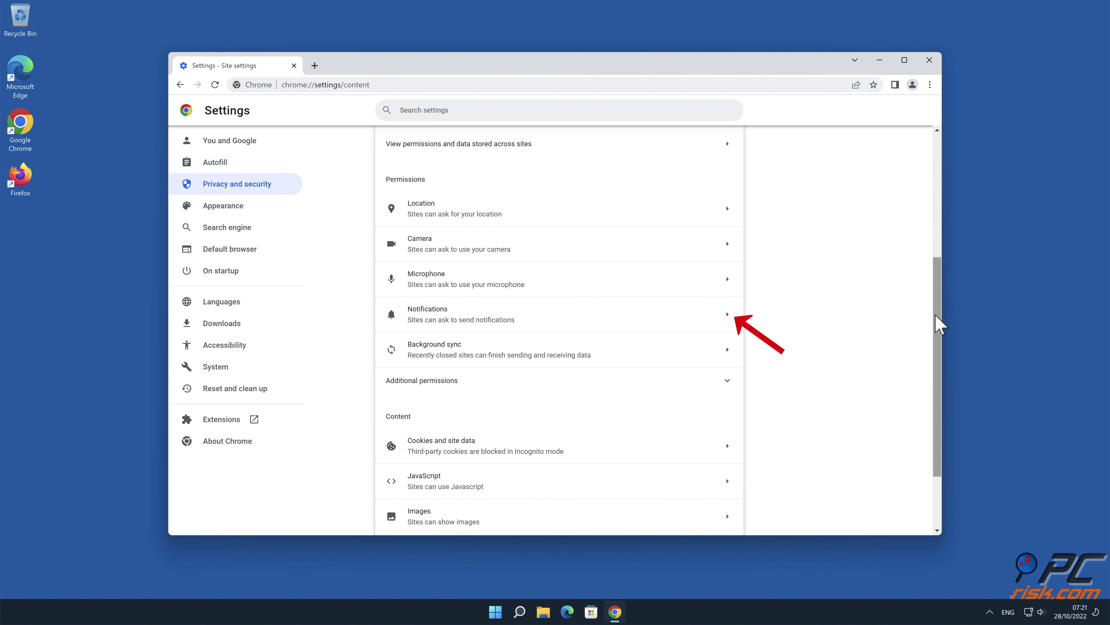
left_click(721, 319)
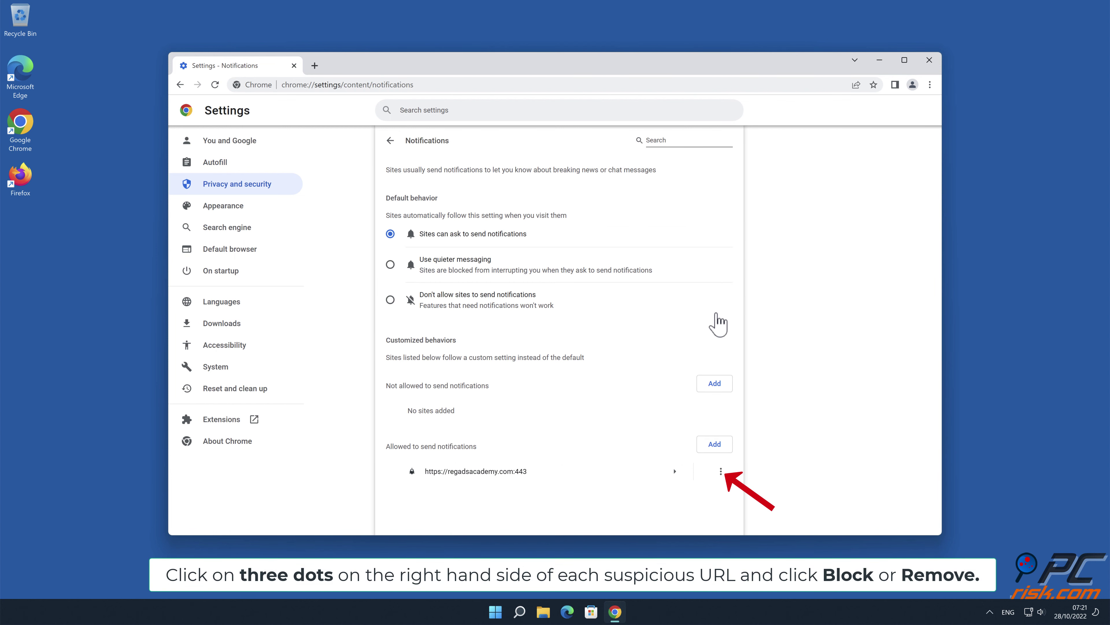
left_click(721, 471)
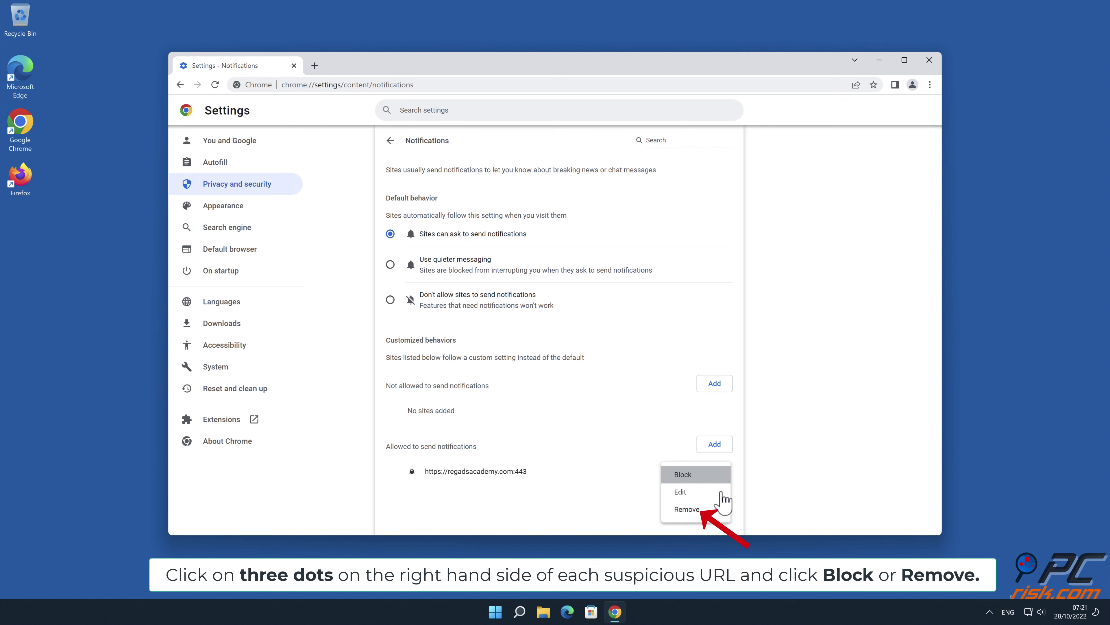
left_click(711, 509)
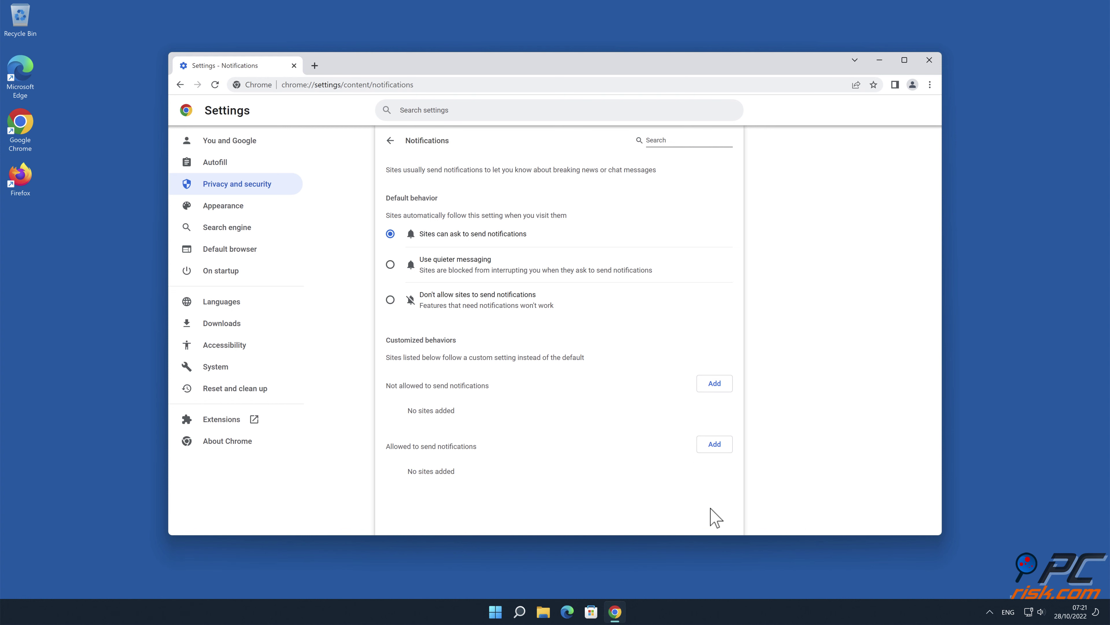
left_click(930, 60)
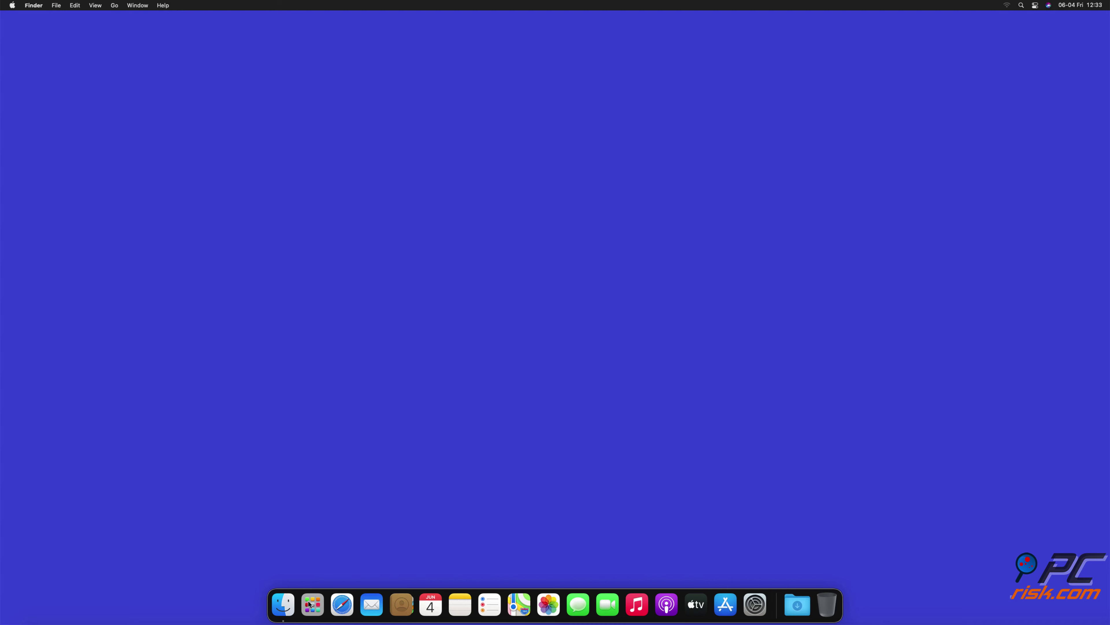
Open Safari and go to the Notifications section of its website preferences.
left_click(335, 609)
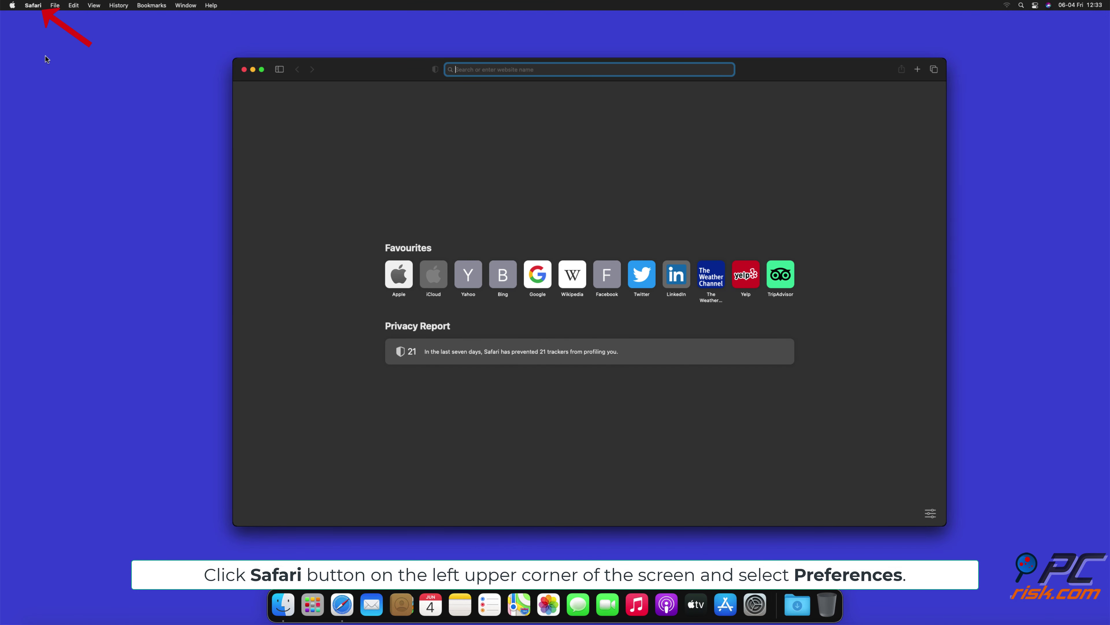
left_click(35, 6)
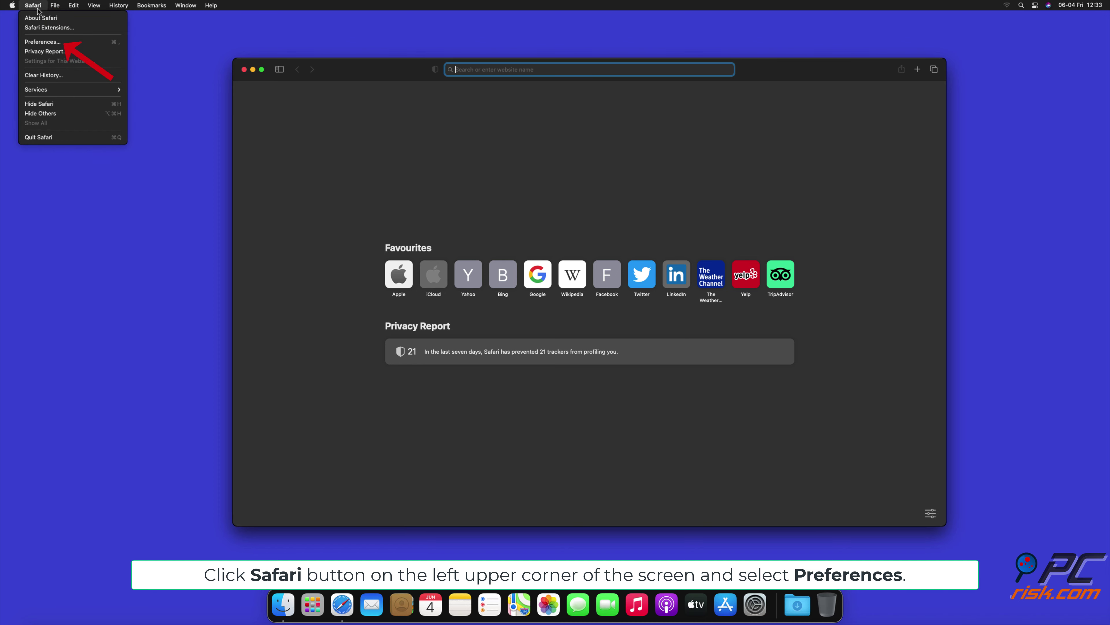
left_click(54, 42)
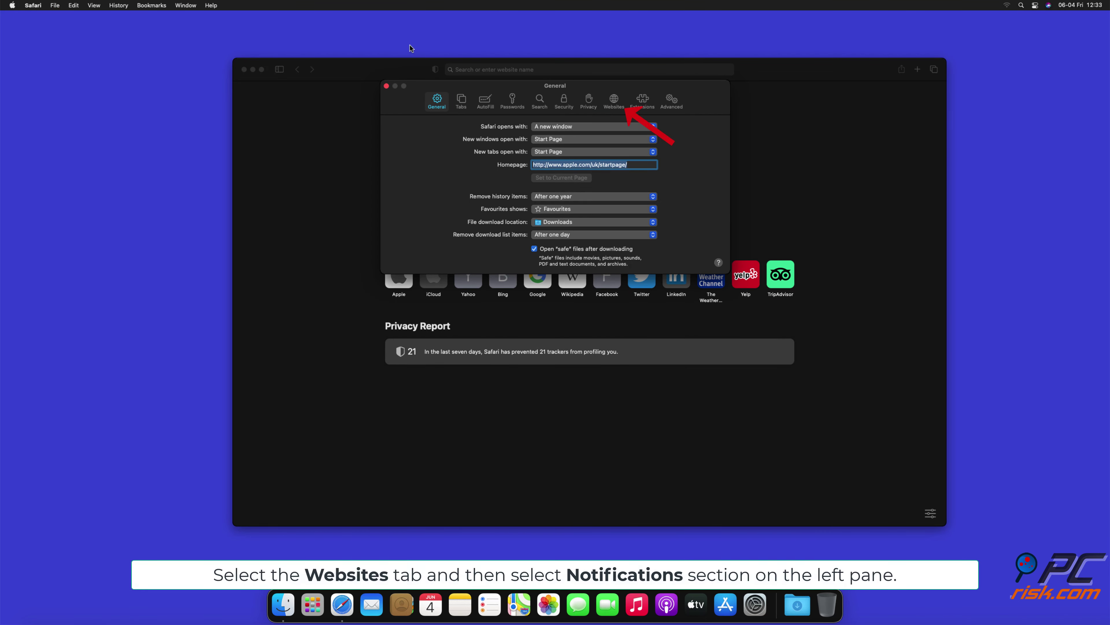
left_click(613, 101)
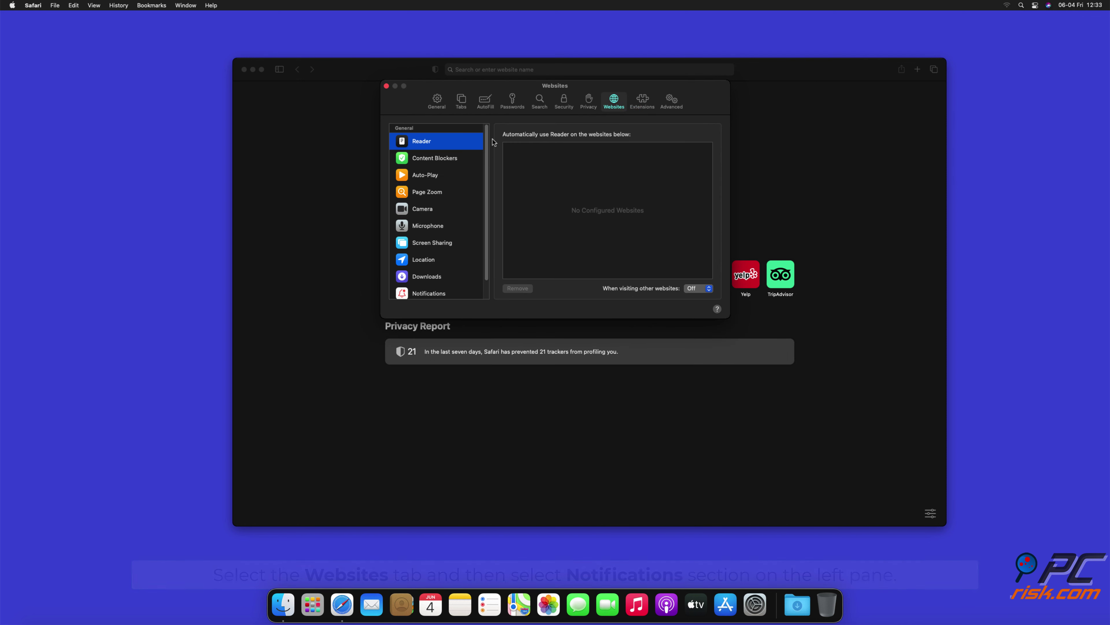
left_click_drag(488, 144, 487, 175)
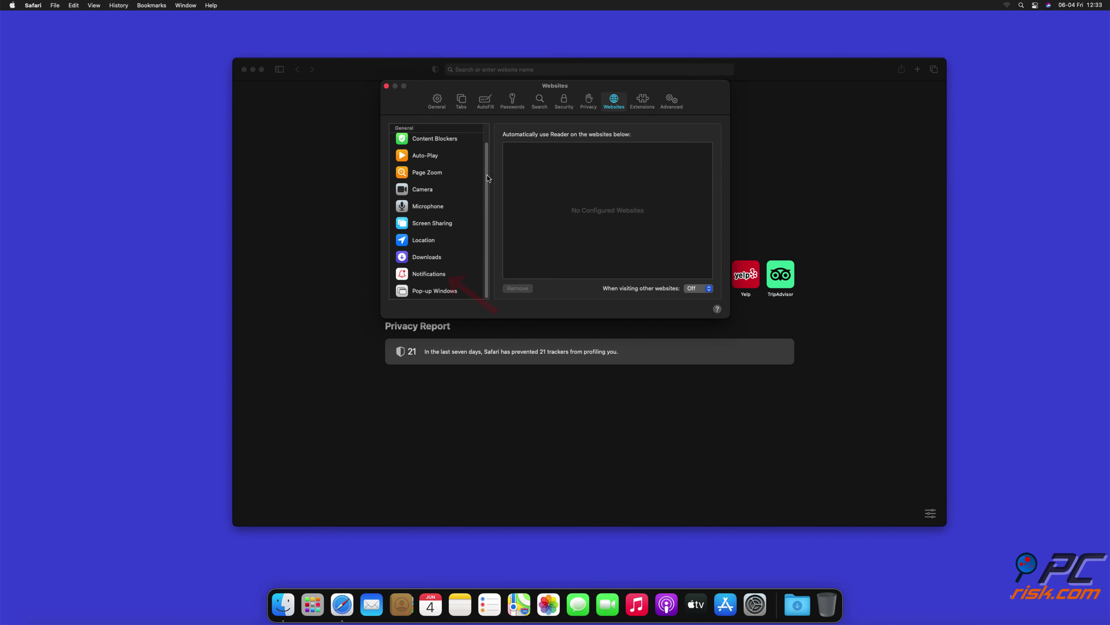
left_click(428, 275)
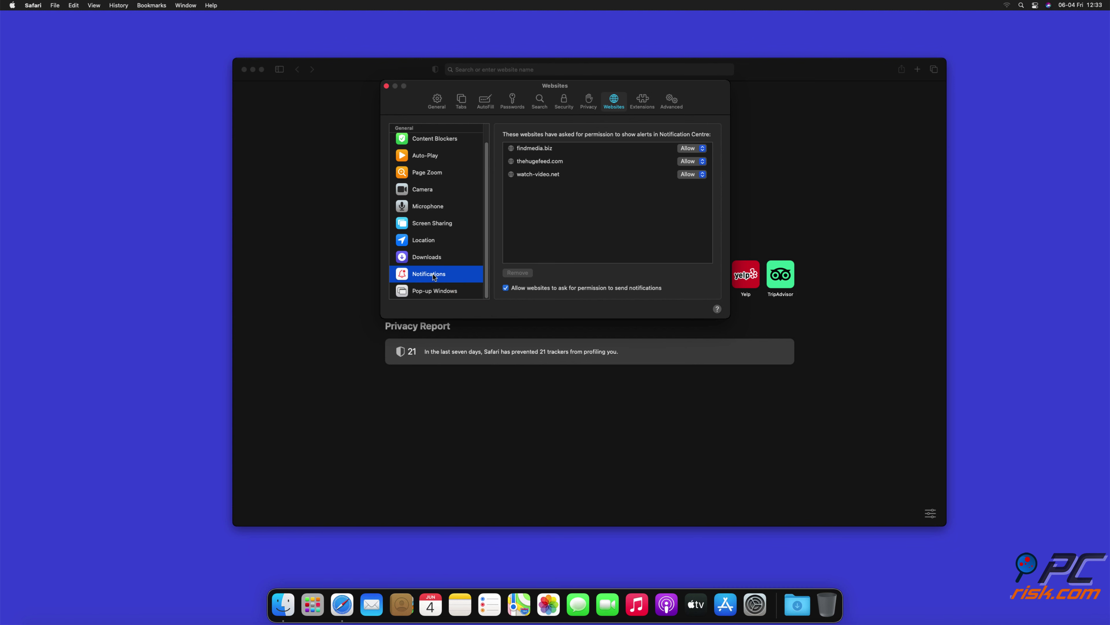
Set notification permission to Deny for findmedia.biz, thehugefeed.com and watch-video.net, and close Safari.
left_click(703, 149)
left_click(691, 159)
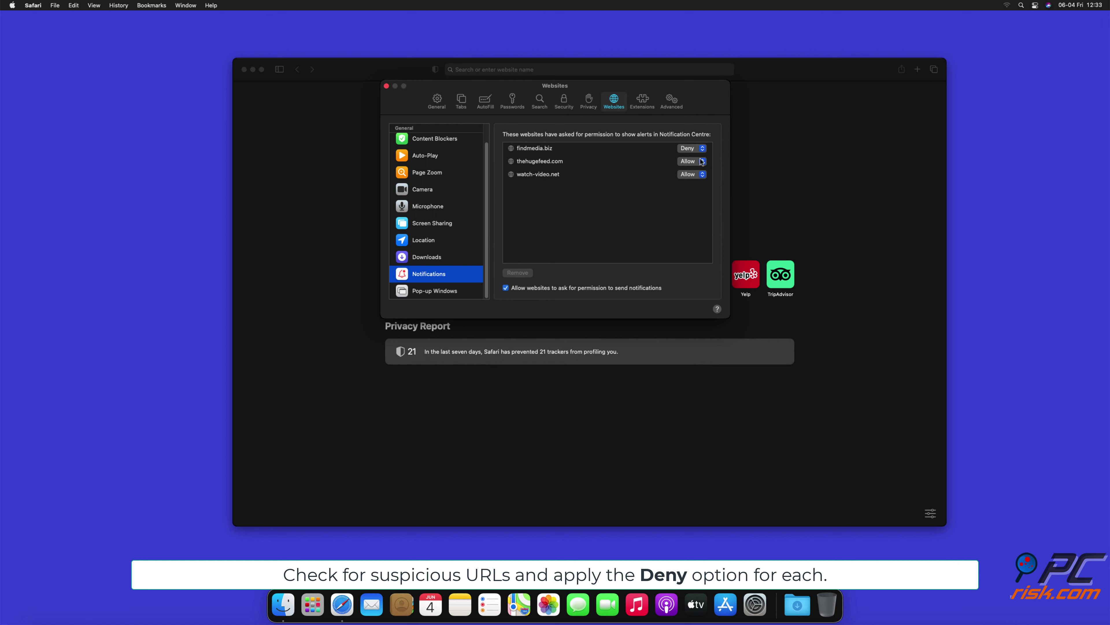
left_click(704, 161)
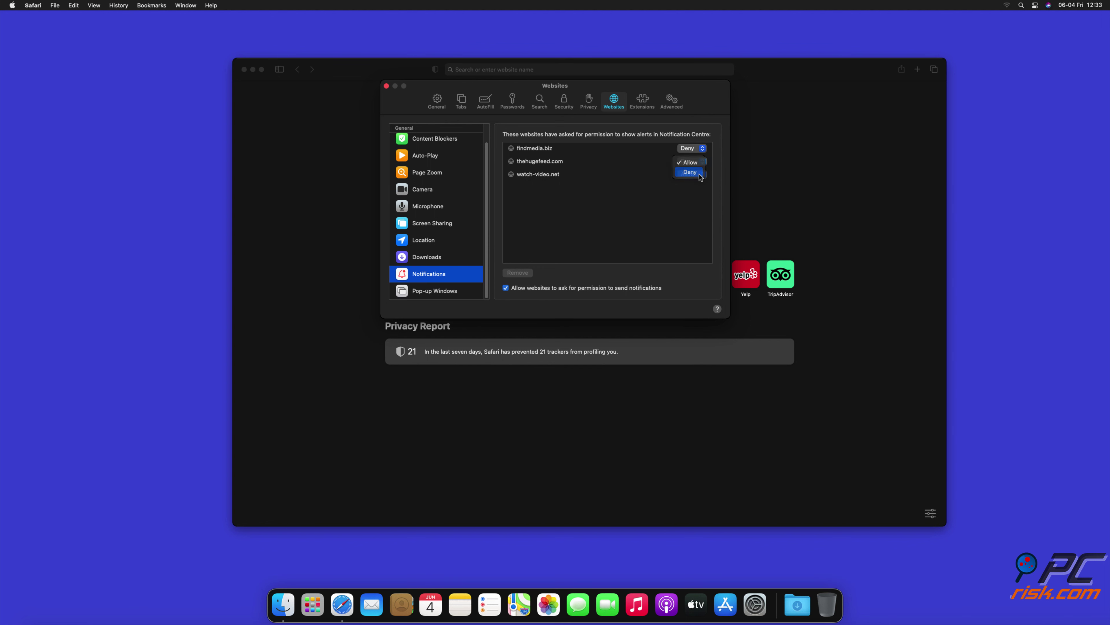
left_click(690, 172)
left_click(692, 175)
left_click(691, 187)
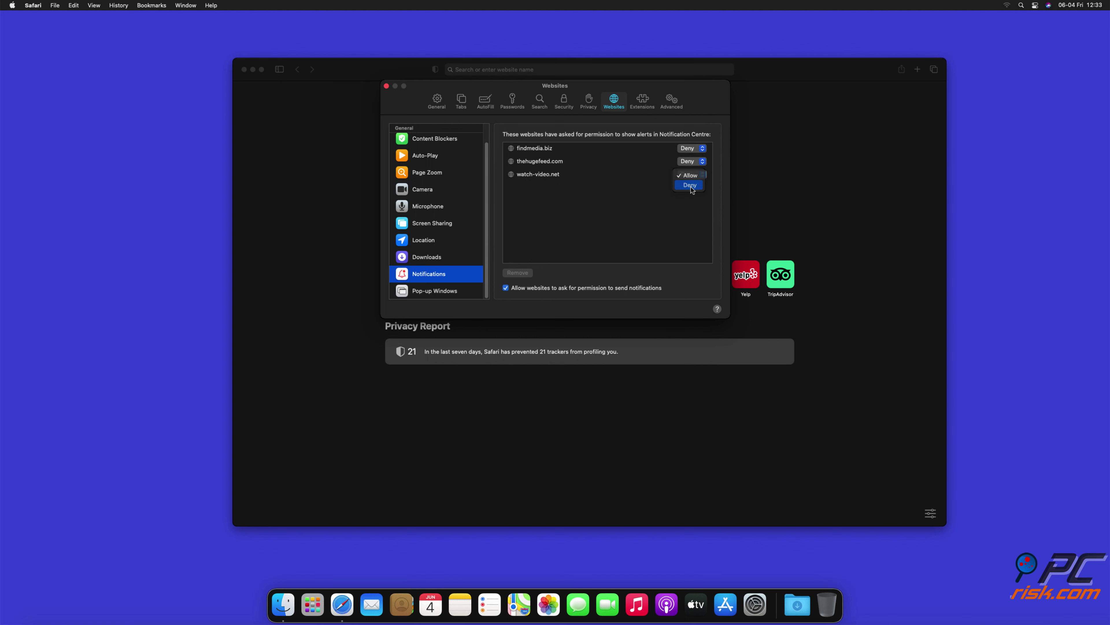
left_click(387, 86)
left_click(244, 70)
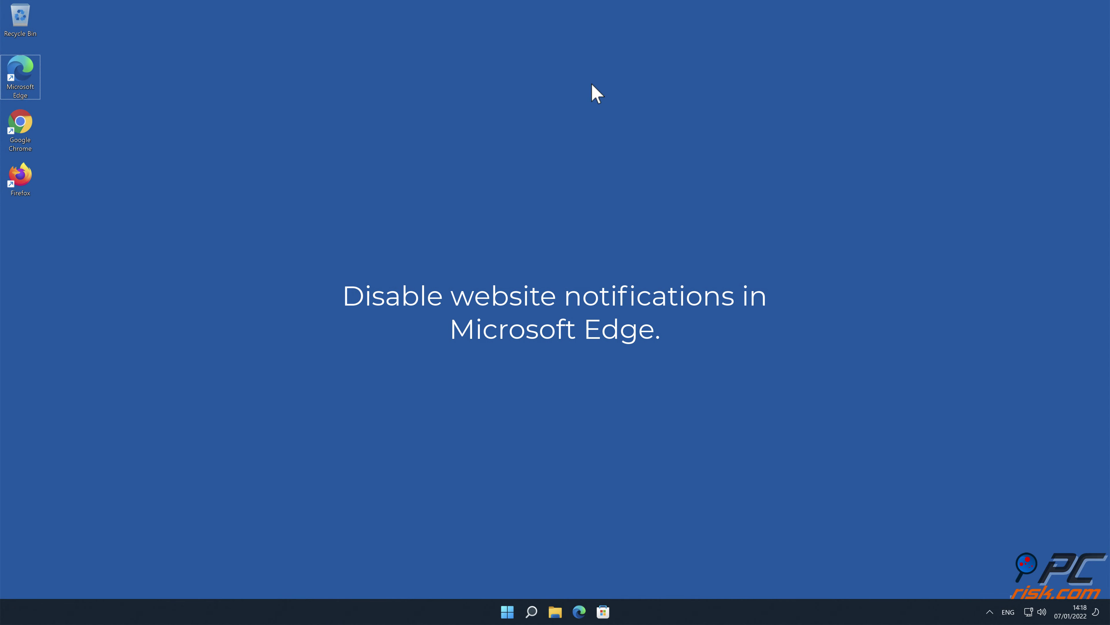
Open Microsoft Edge and go to the Notifications permission within the Cookies and site permissions settings.
double_click(26, 78)
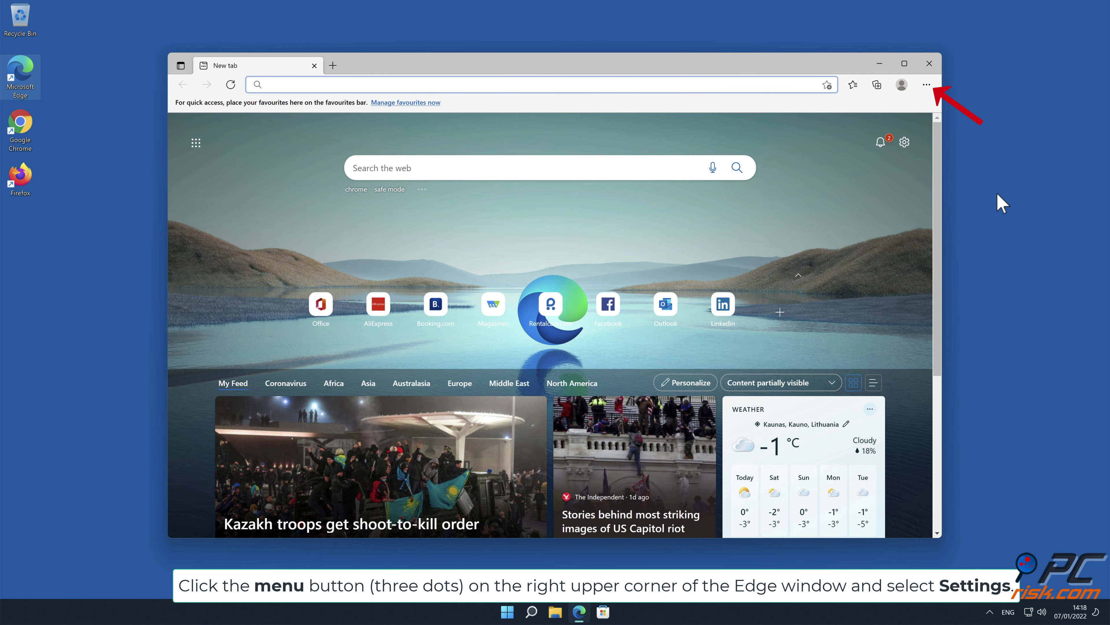
left_click(927, 84)
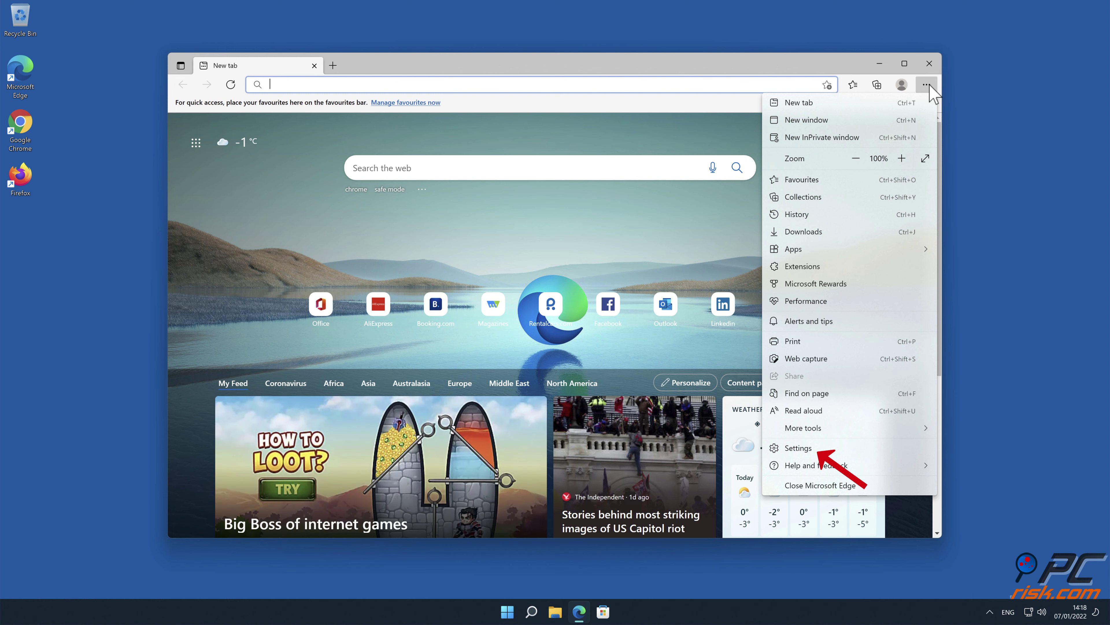
left_click(829, 449)
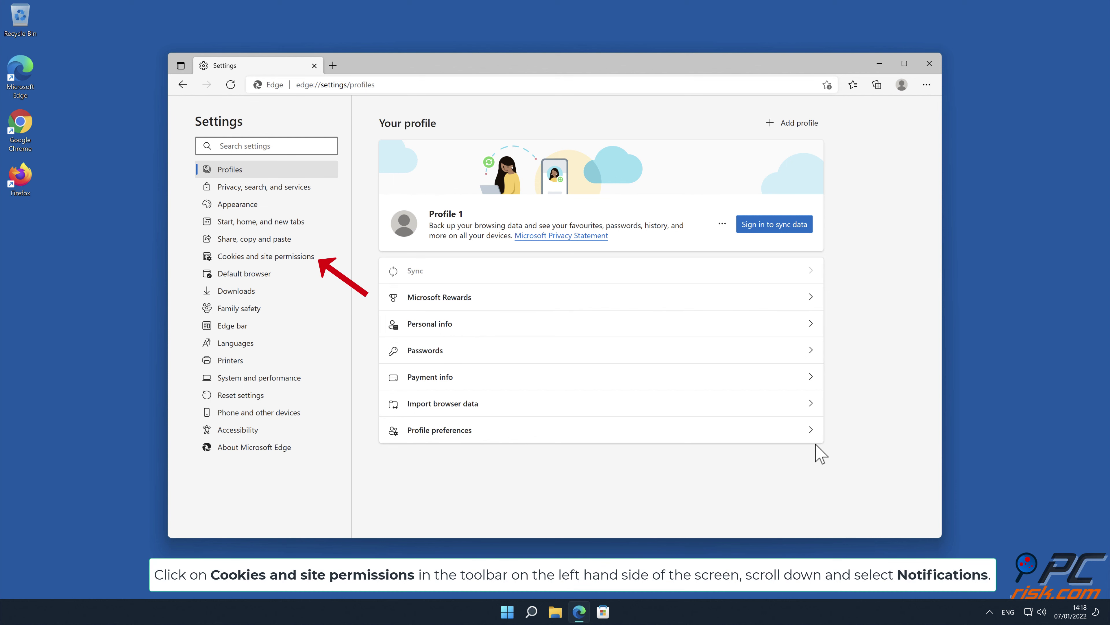
left_click(306, 262)
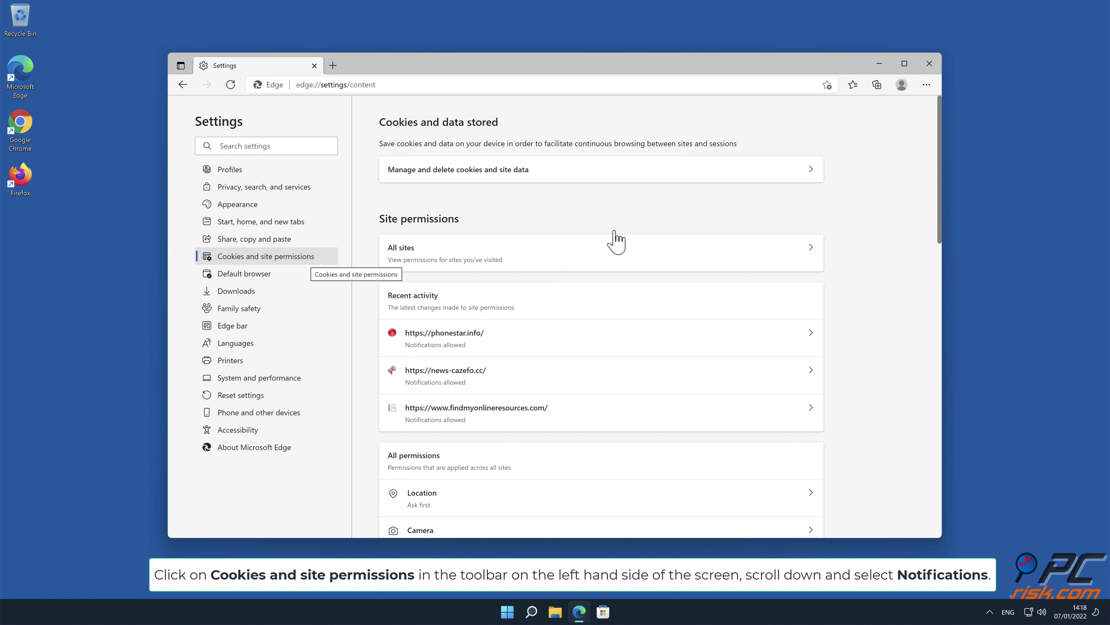
left_click_drag(937, 186, 946, 298)
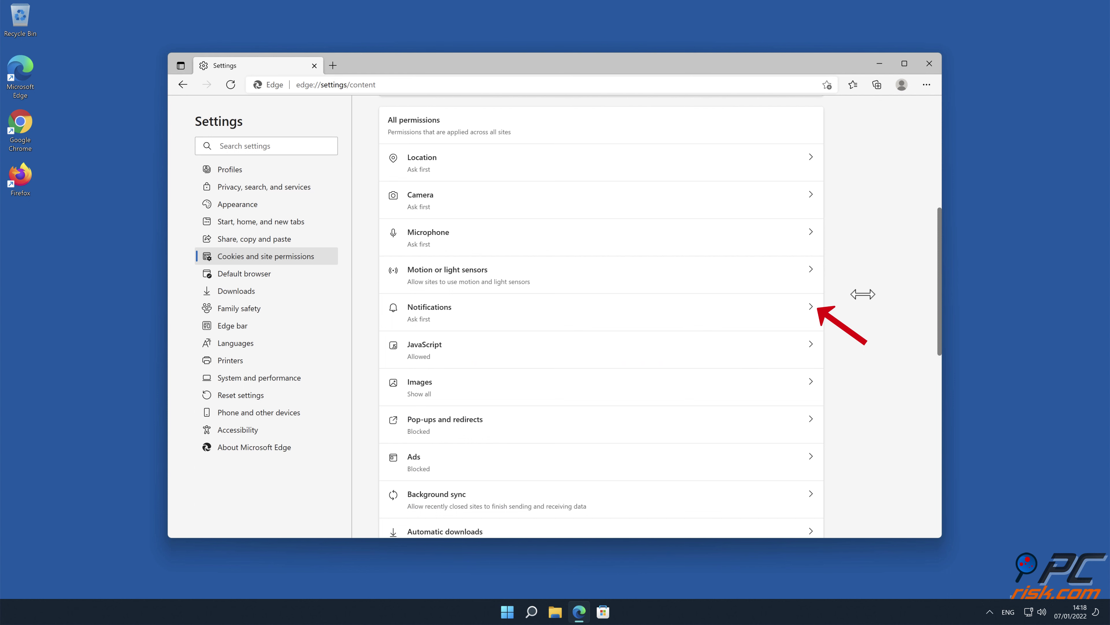
left_click(810, 313)
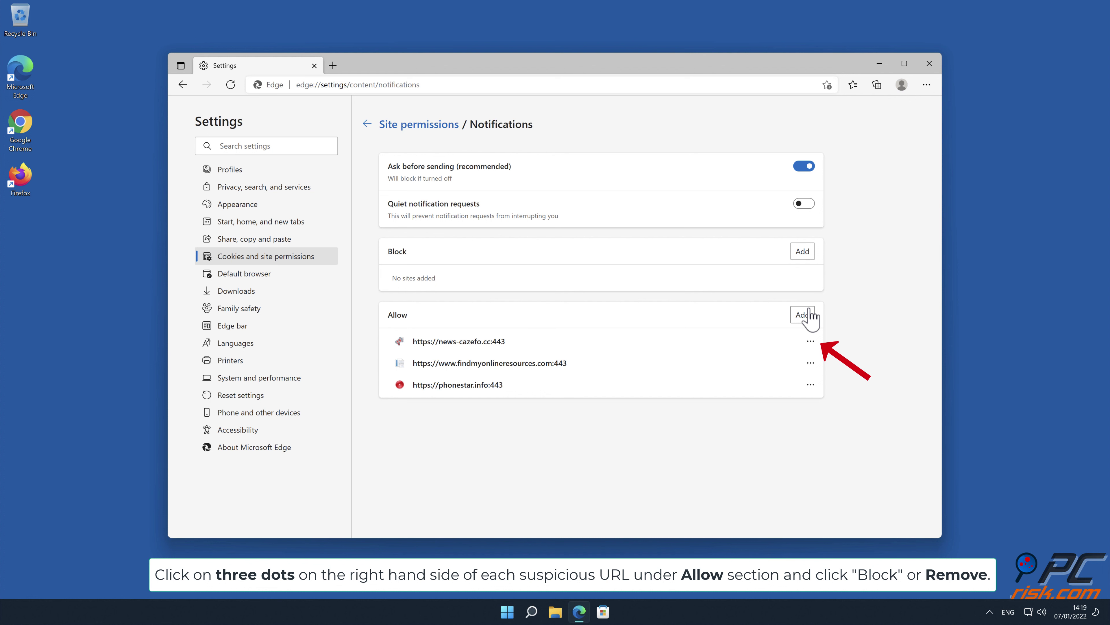
left_click(811, 342)
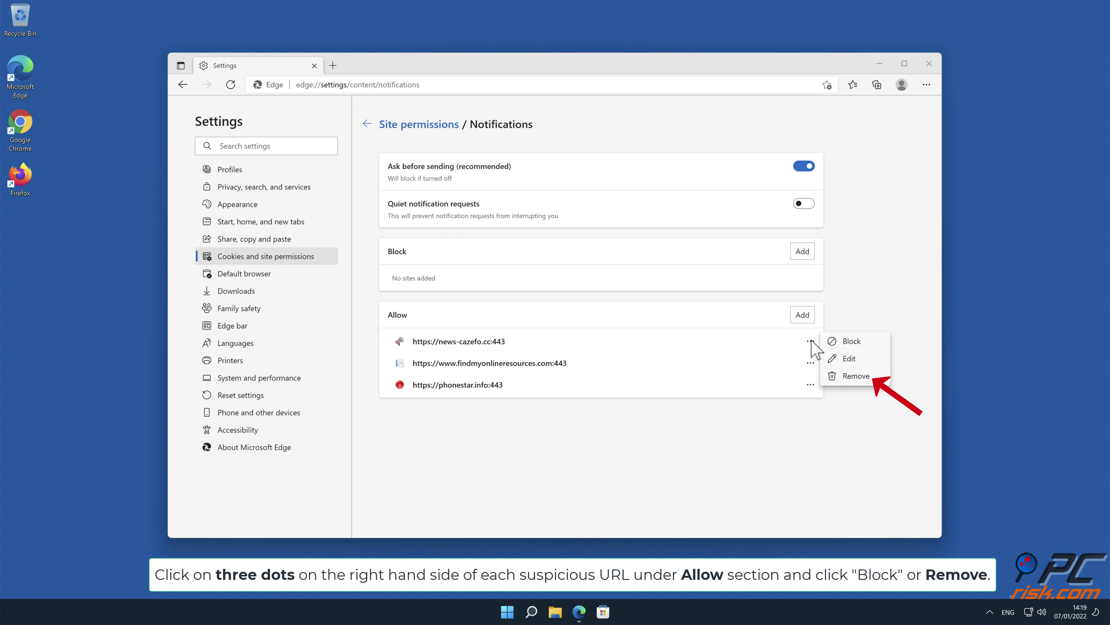
left_click(857, 377)
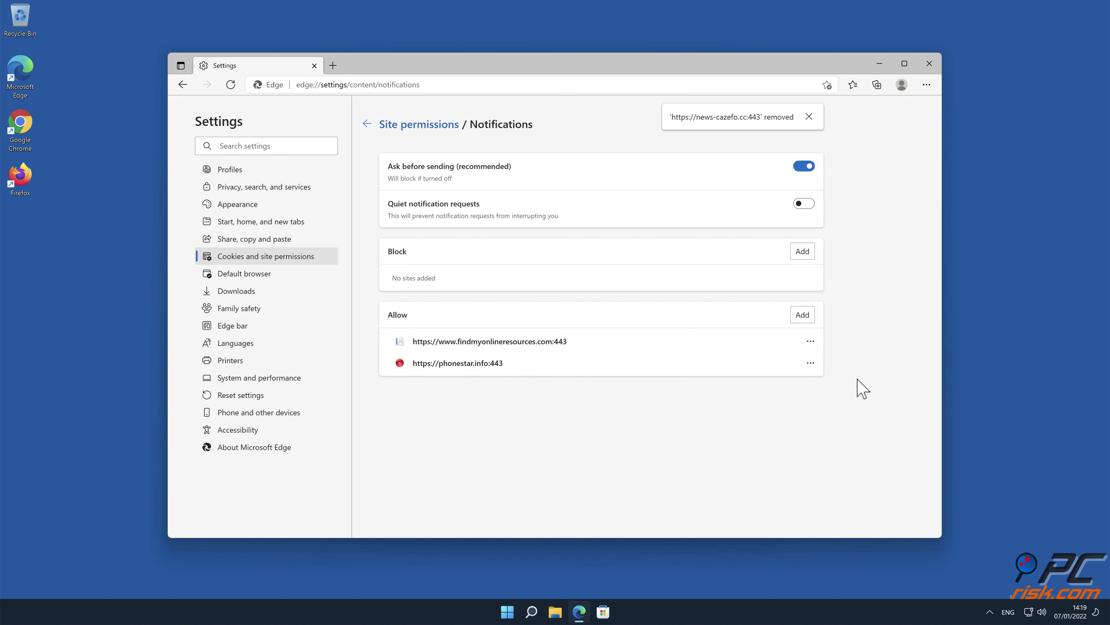
left_click(812, 342)
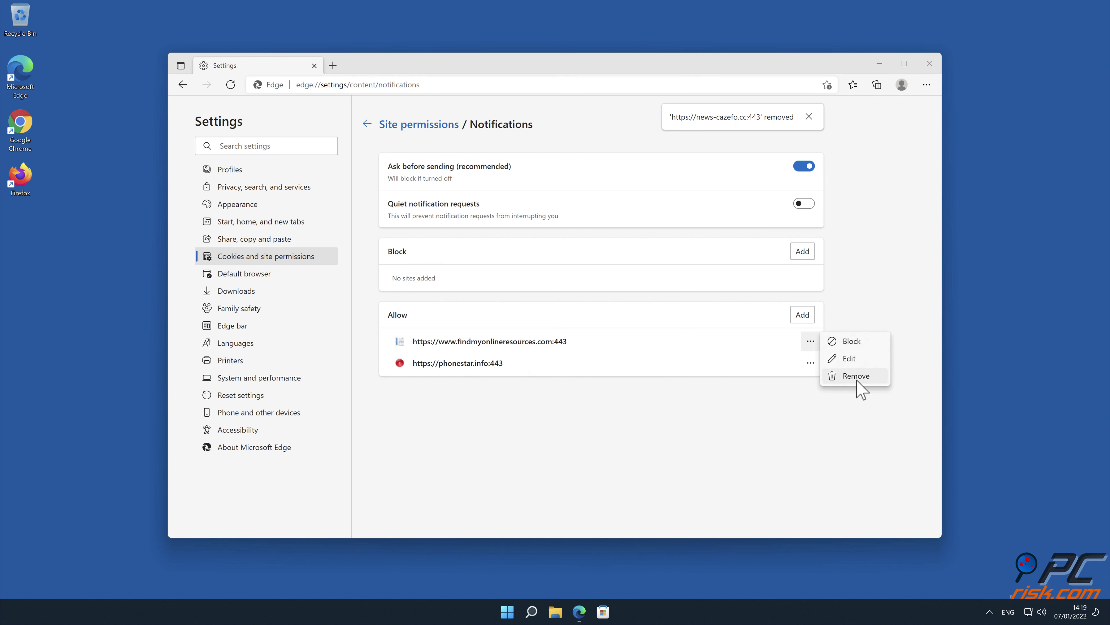
left_click(855, 377)
left_click(811, 343)
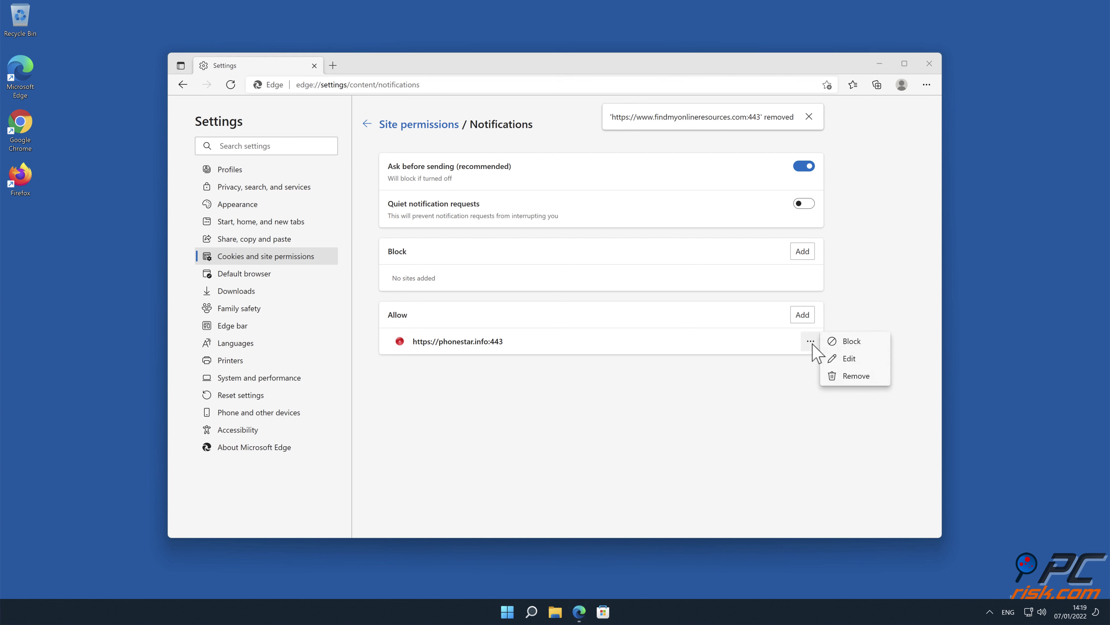
left_click(853, 379)
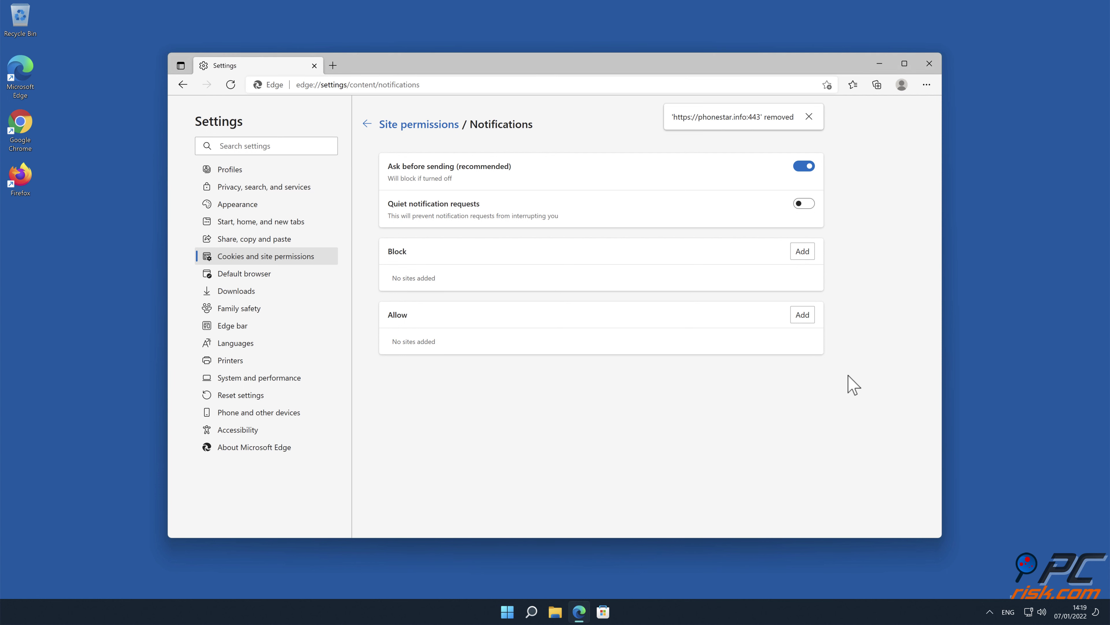
left_click(930, 63)
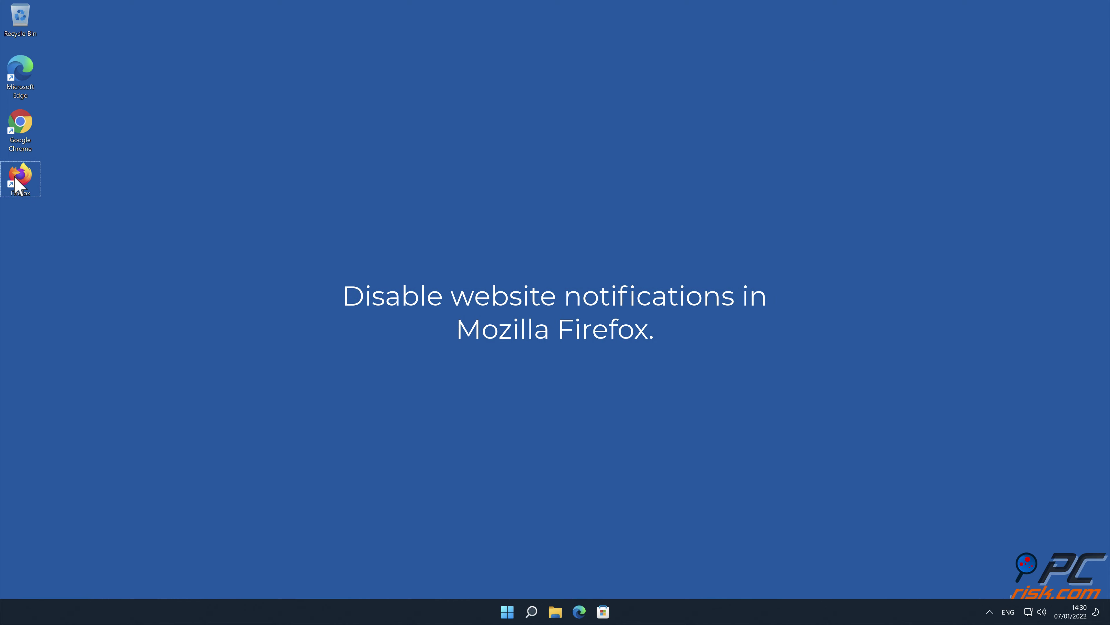
Open Firefox and bring up the notification permission settings from its Privacy & Security preferences.
double_click(15, 178)
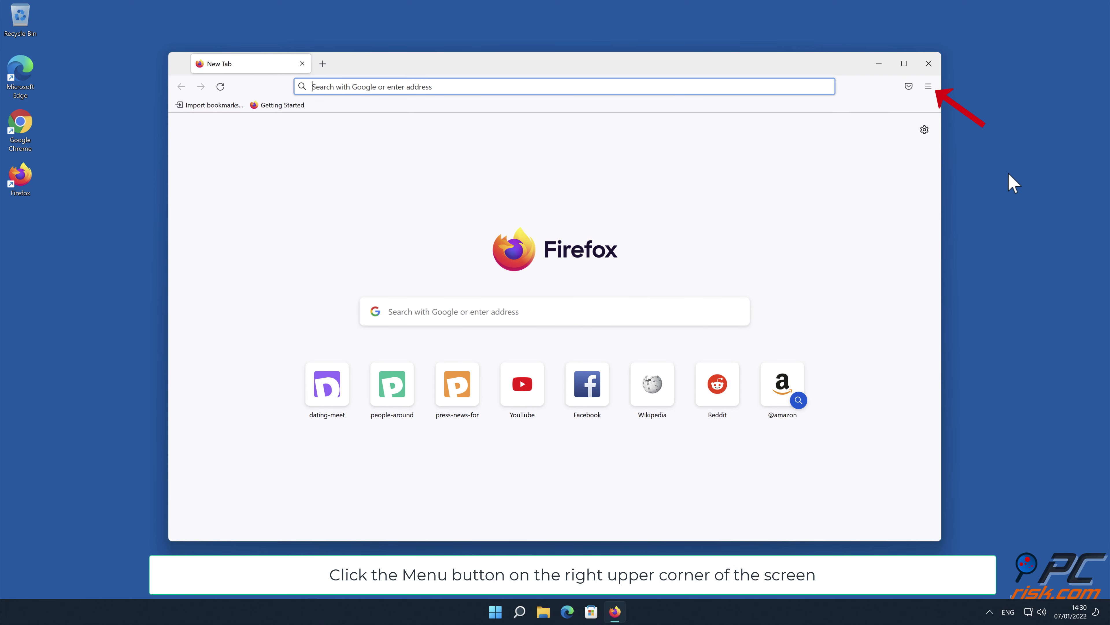
left_click(928, 86)
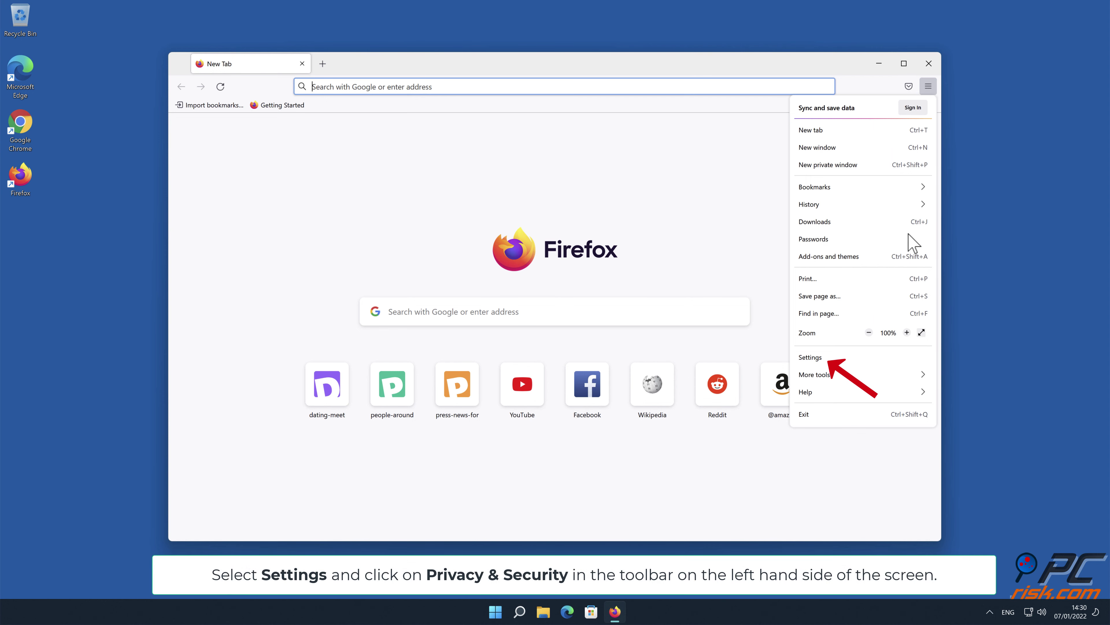
left_click(868, 357)
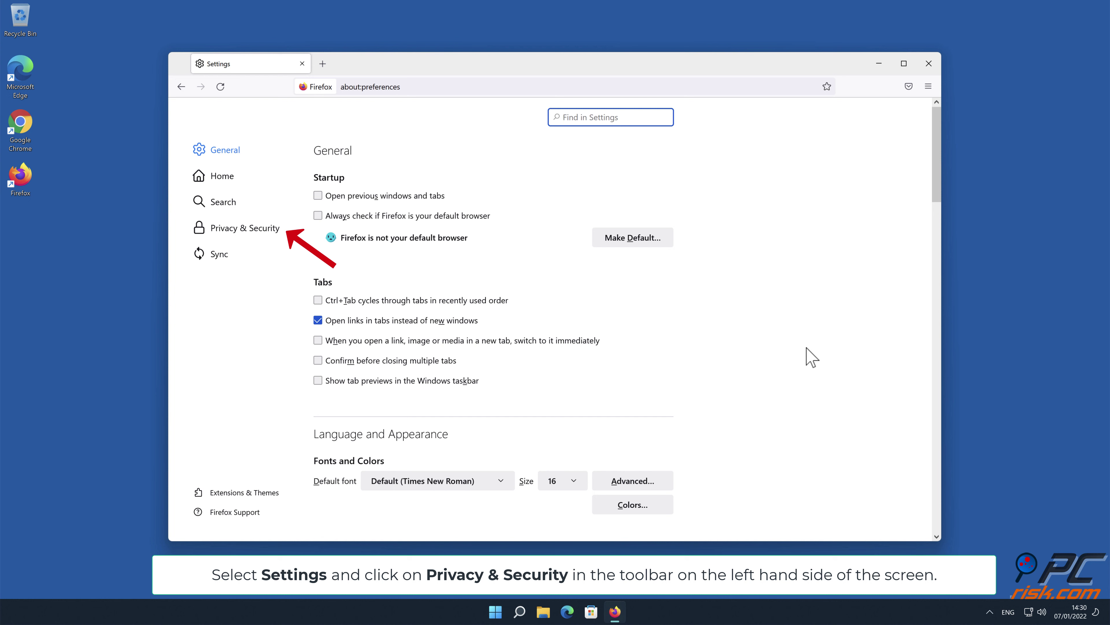
left_click(259, 227)
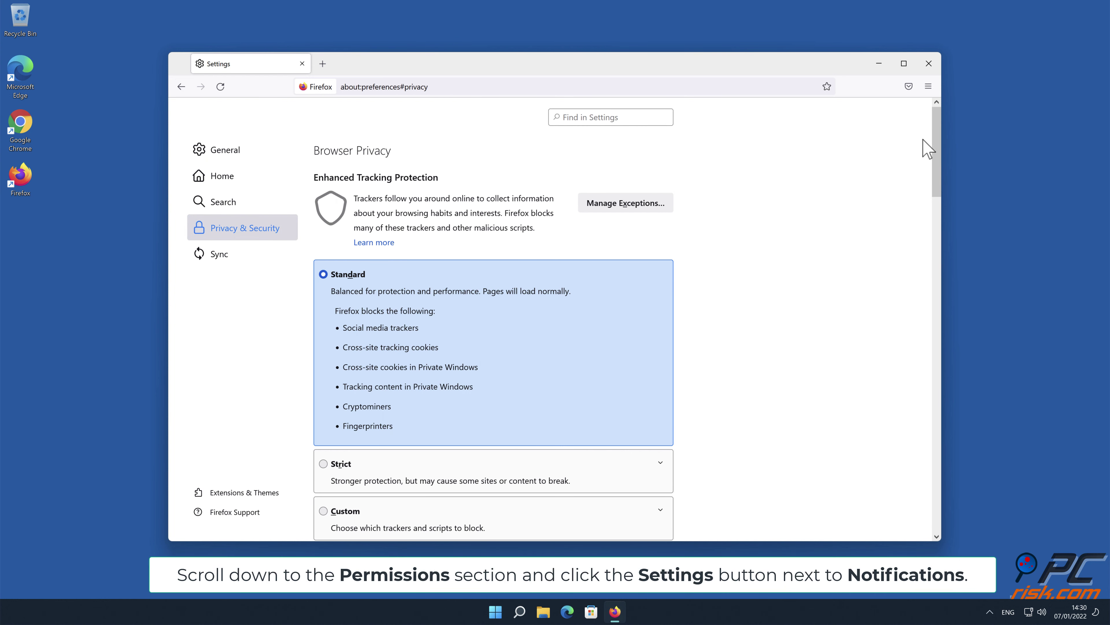
left_click_drag(936, 149, 939, 364)
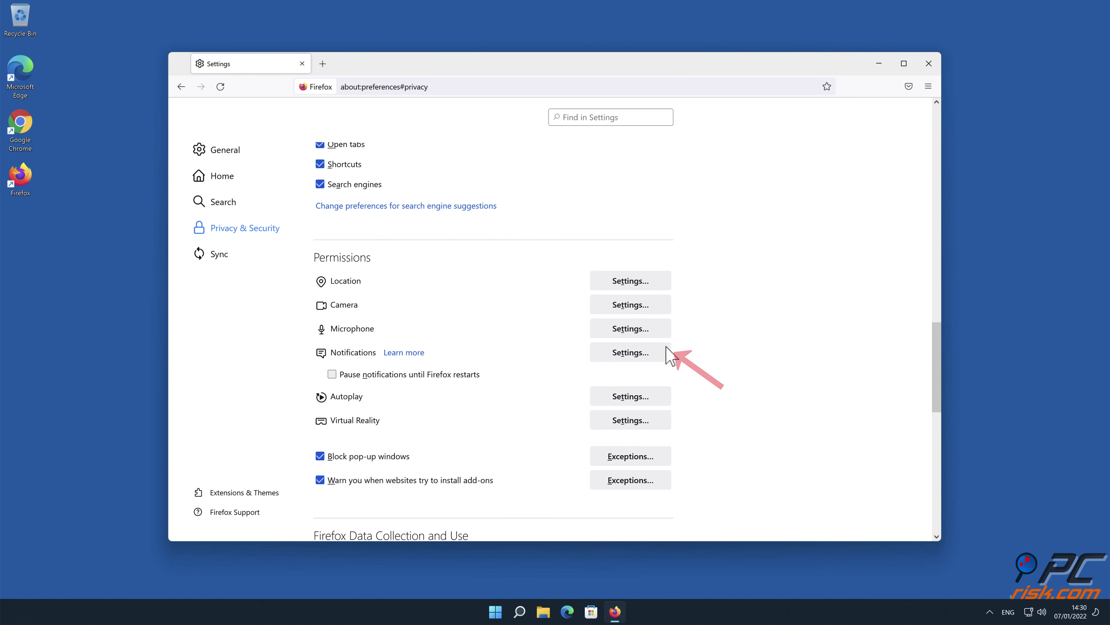
left_click(660, 355)
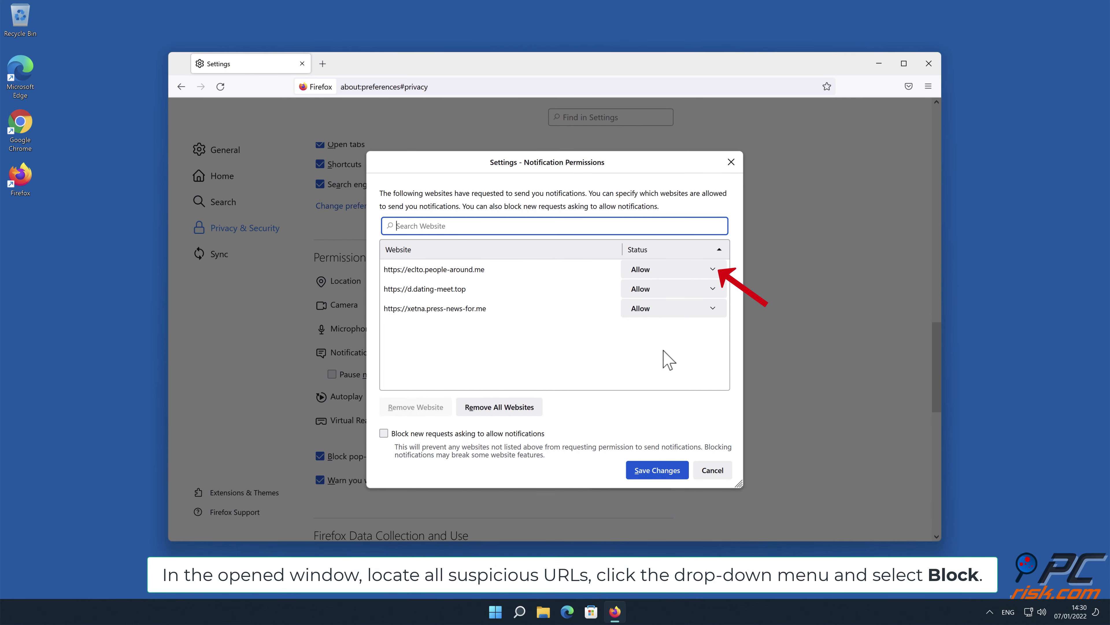
Set eclto.people-around.me, d.dating-meet.top and xetna.press-news-for.me to Block, save the notification permissions and close Firefox.
left_click(710, 270)
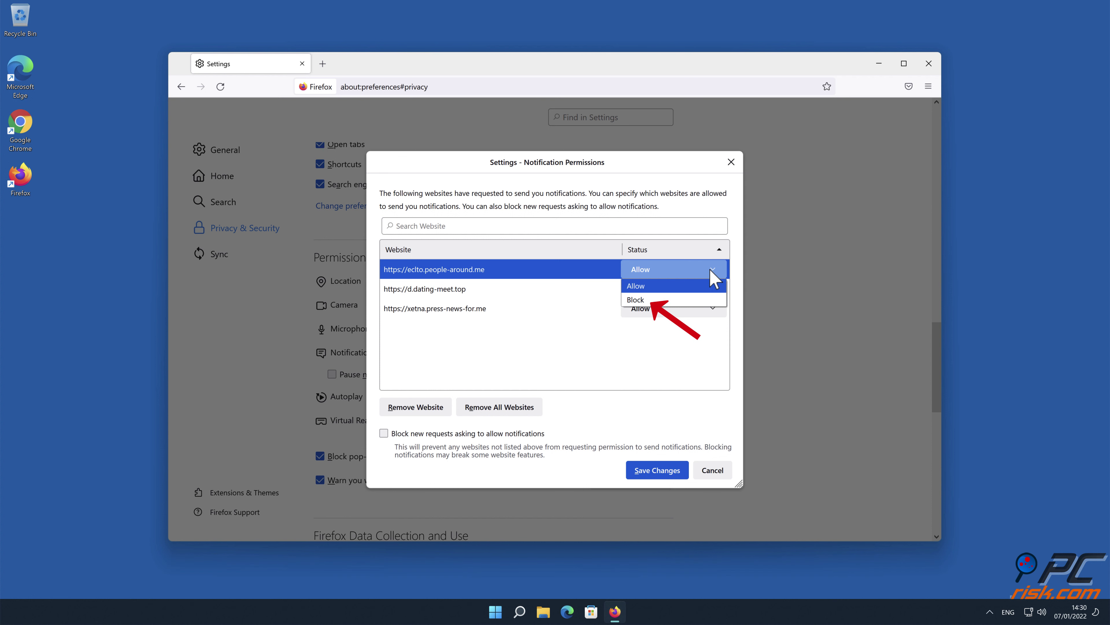
left_click(700, 299)
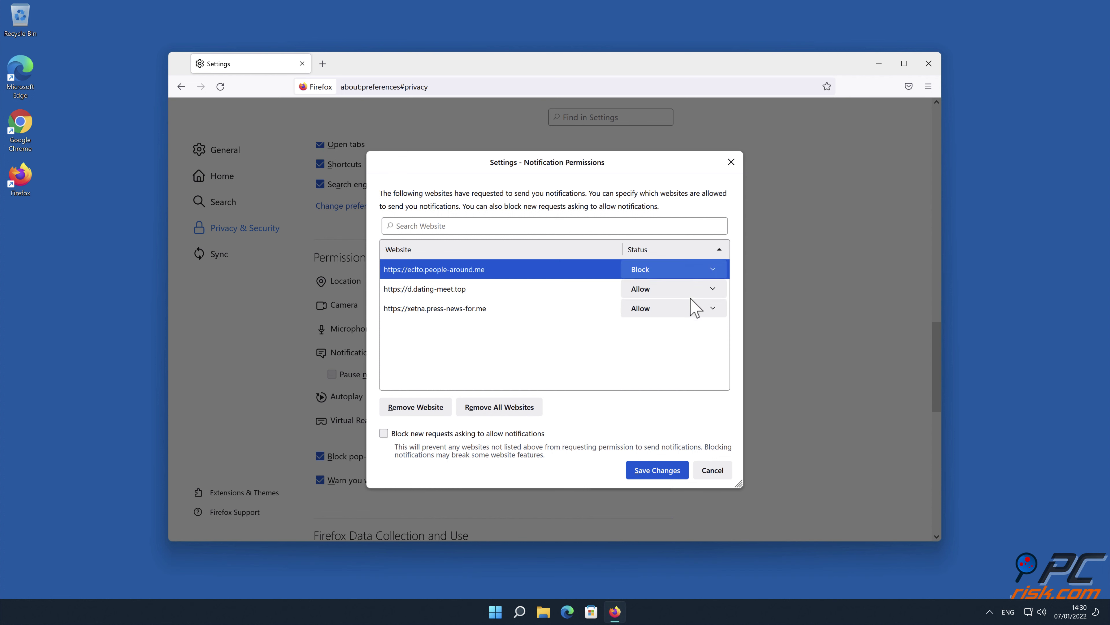
left_click(714, 291)
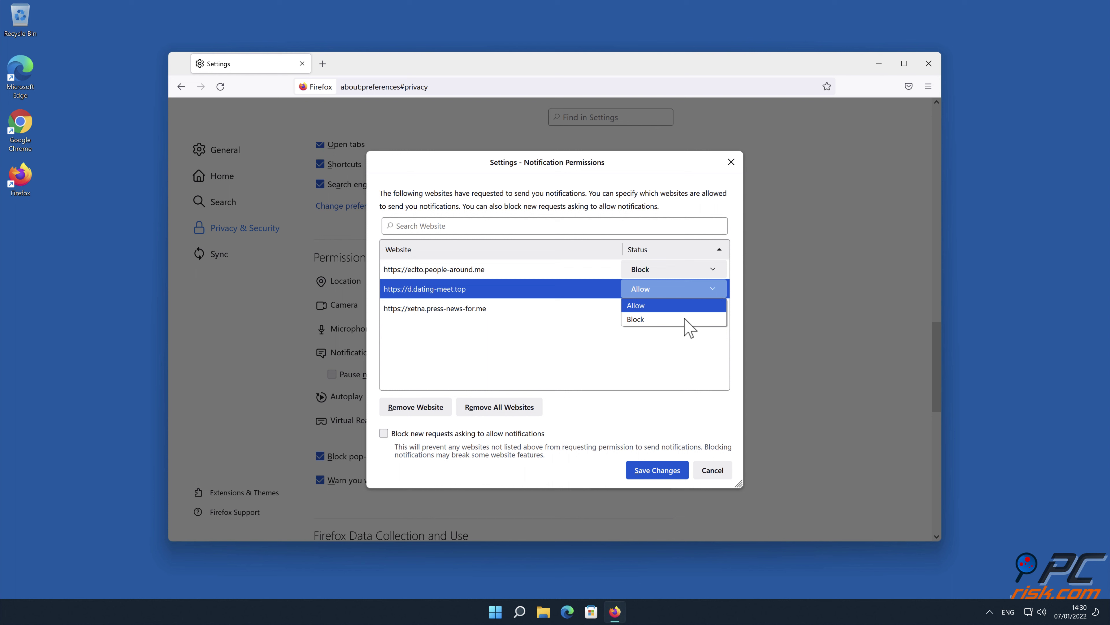
left_click(675, 319)
left_click(714, 310)
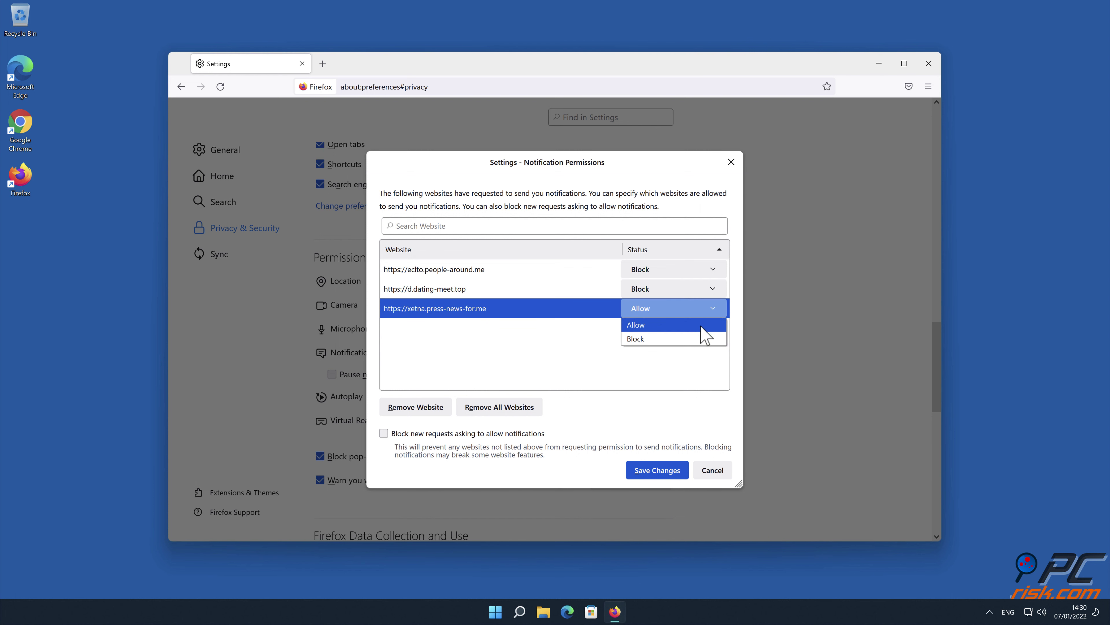
left_click(698, 340)
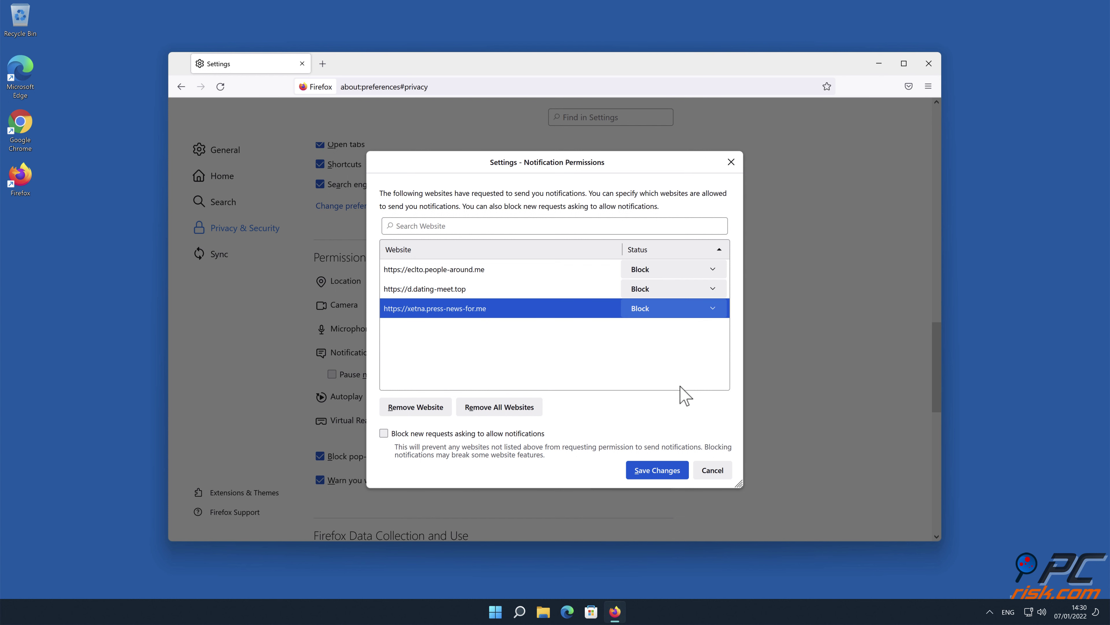
left_click(657, 469)
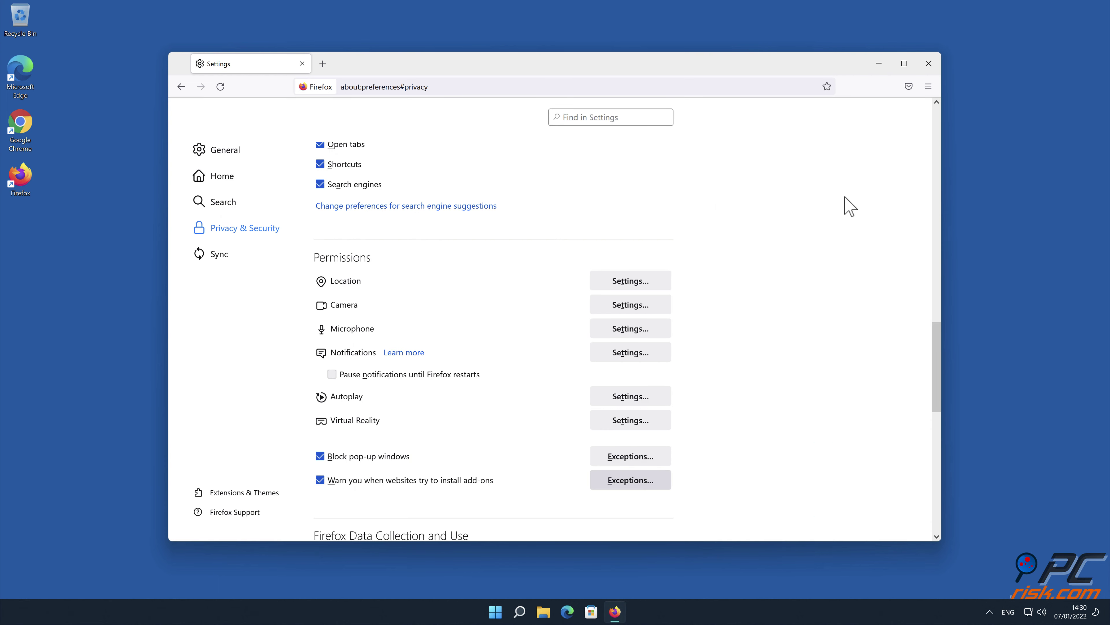
left_click(929, 63)
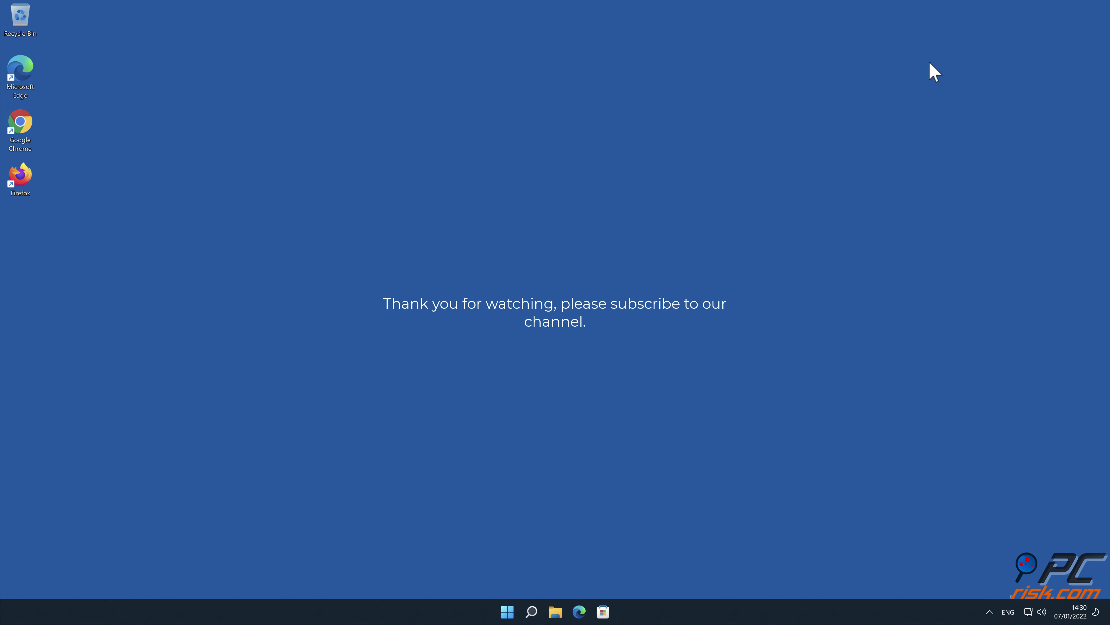